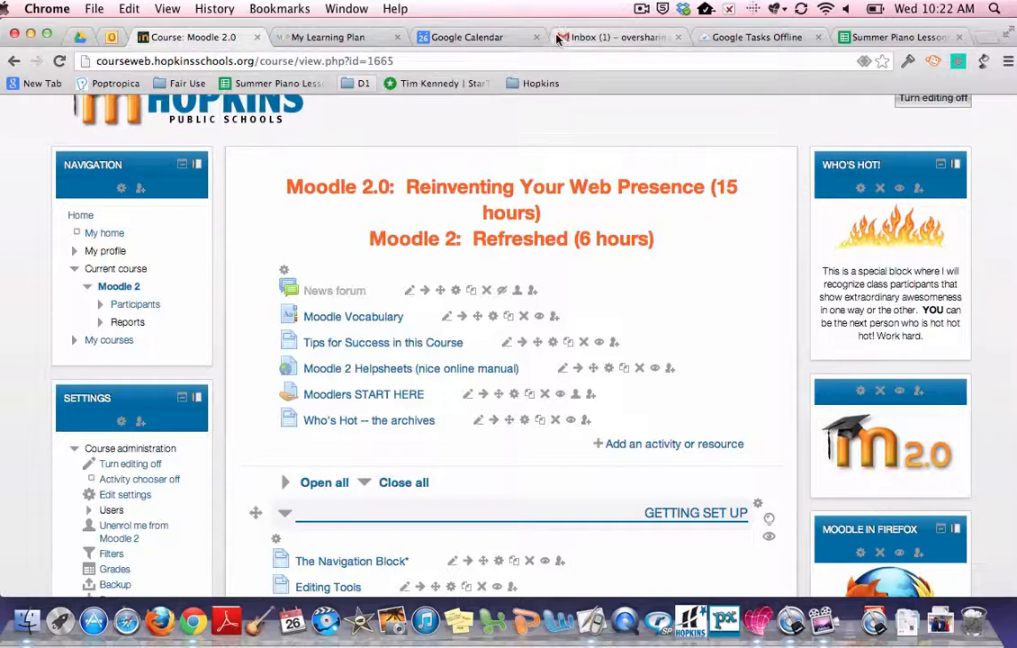
Step: Open the Great Moodle Pages assignment in the course's Getting Set Up section
{"action": "left_click_drag", "start_coordinate": [554, 27], "coordinate": [539, 27]}
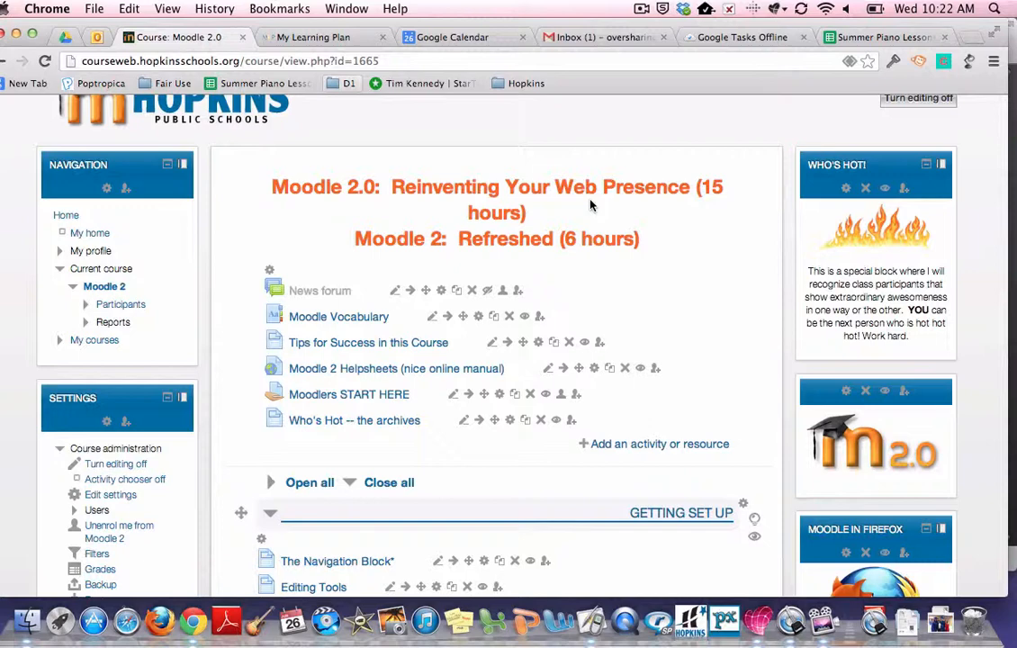
{"action": "scroll", "coordinate": [699, 296], "scroll_direction": "down", "scroll_amount": 3}
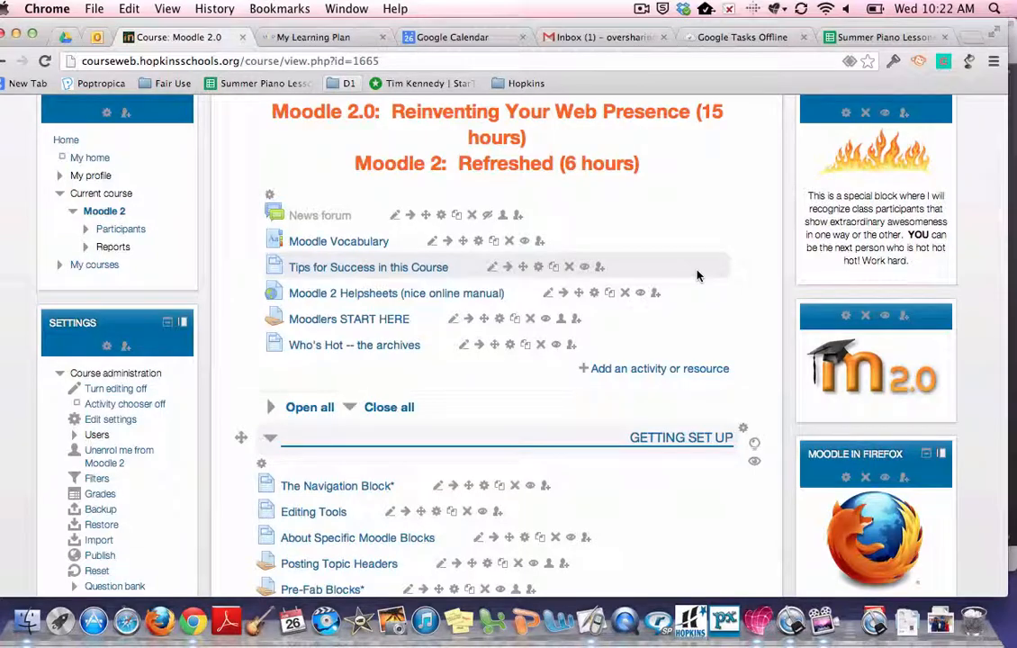
{"action": "scroll", "coordinate": [698, 276], "scroll_direction": "up", "scroll_amount": 3}
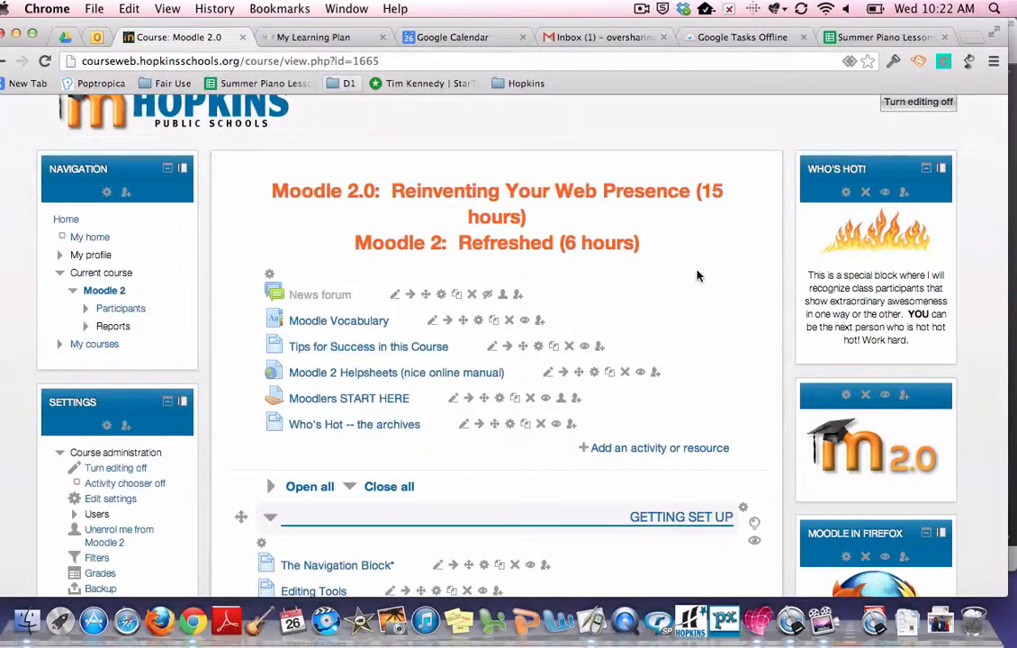
{"action": "scroll", "coordinate": [697, 275], "scroll_direction": "down", "scroll_amount": 14}
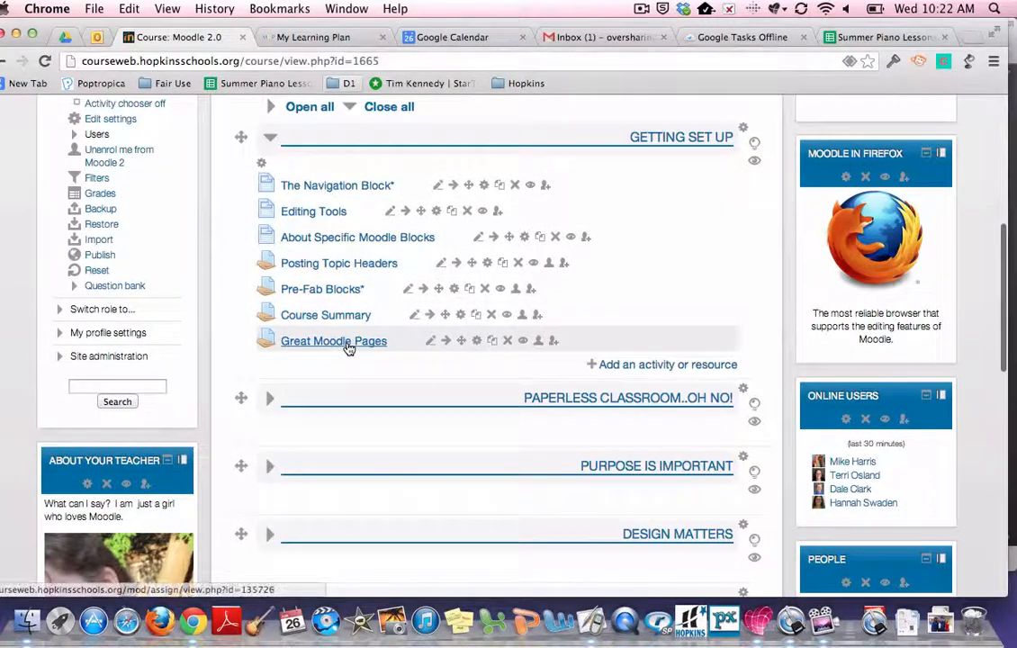
{"action": "left_click", "coordinate": [348, 344]}
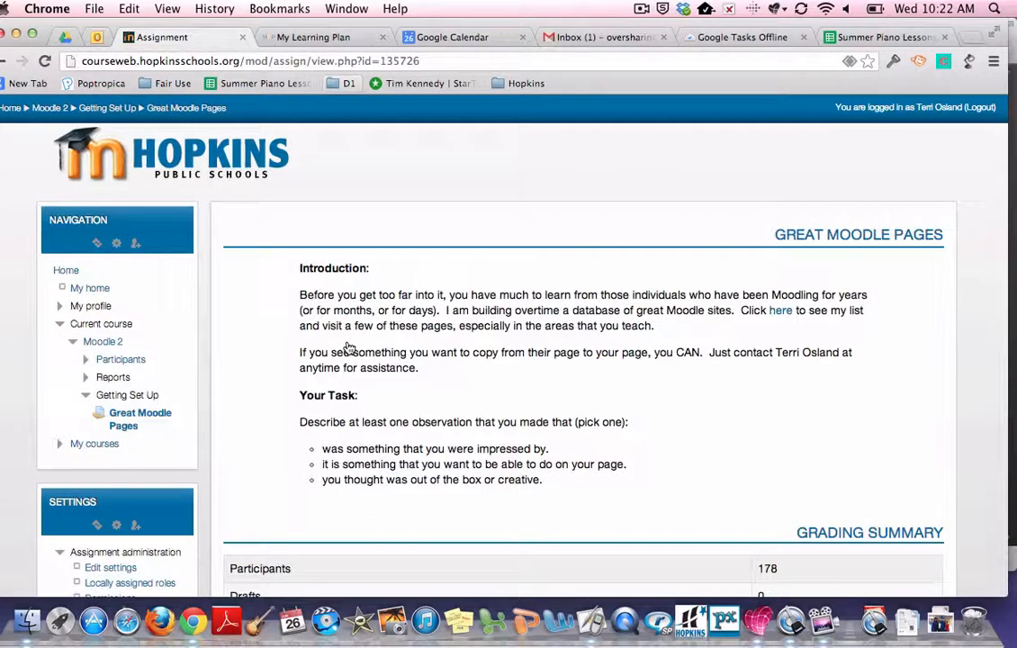
Step: Open the assignment's page for viewing and grading all submissions
{"action": "scroll", "coordinate": [350, 348], "scroll_direction": "down", "scroll_amount": 3}
{"action": "scroll", "coordinate": [347, 348], "scroll_direction": "down", "scroll_amount": 3}
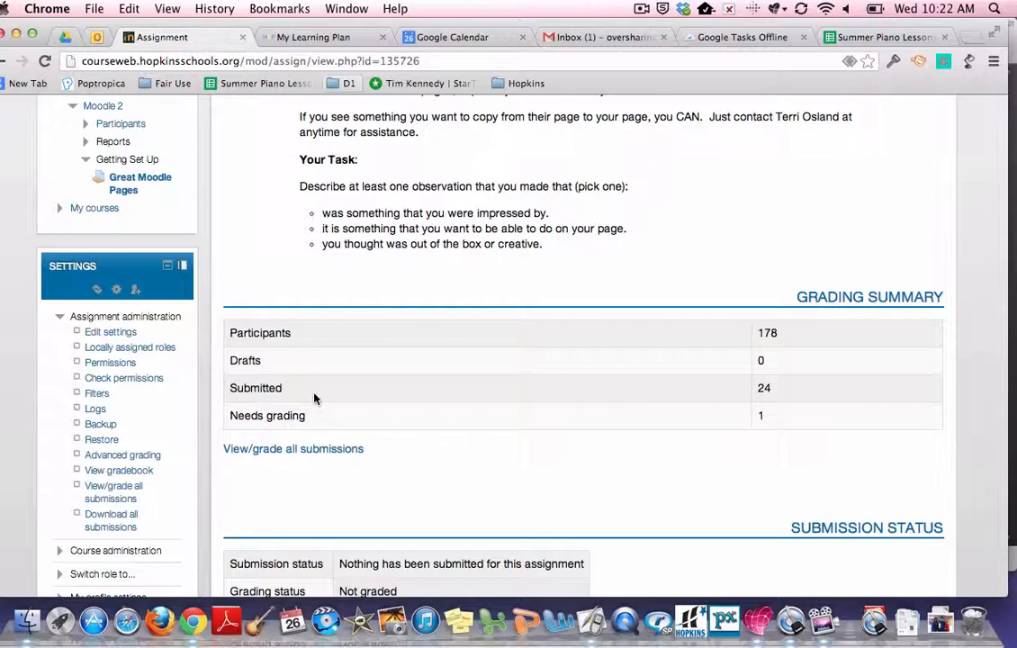
{"action": "left_click", "coordinate": [307, 453]}
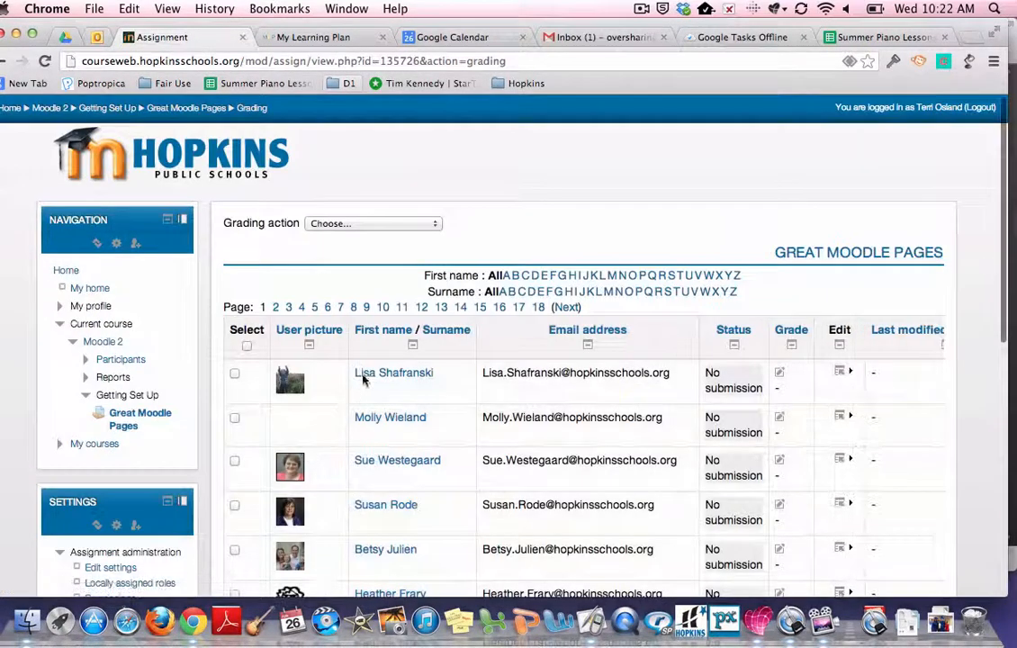
Step: Examine the participants' submission list for the assignment
{"action": "scroll", "coordinate": [367, 377], "scroll_direction": "down", "scroll_amount": 5}
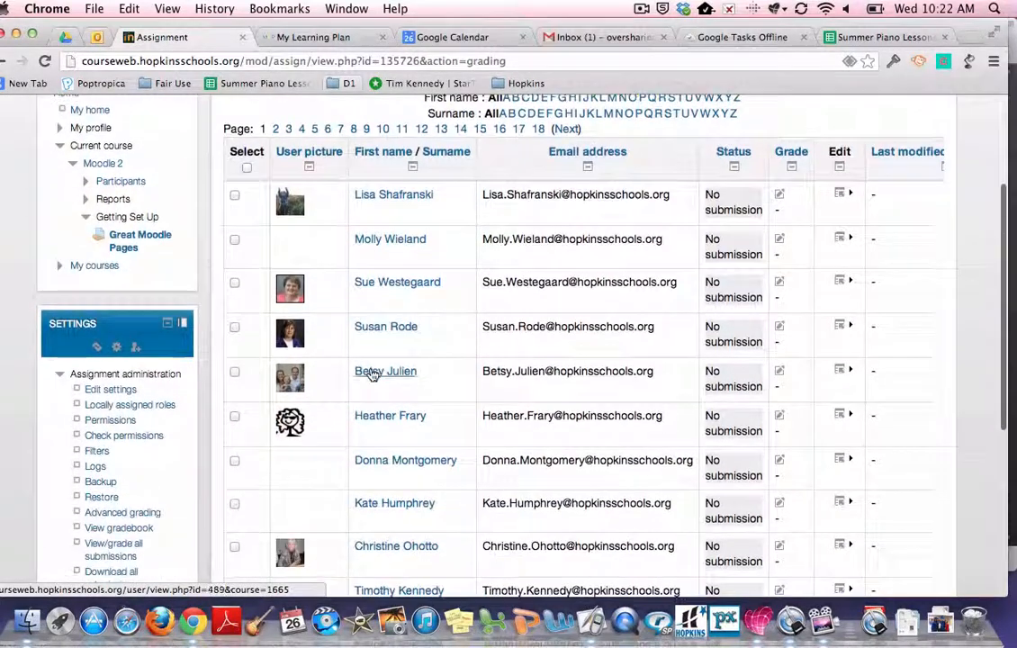
{"action": "scroll", "coordinate": [371, 375], "scroll_direction": "down", "scroll_amount": 4}
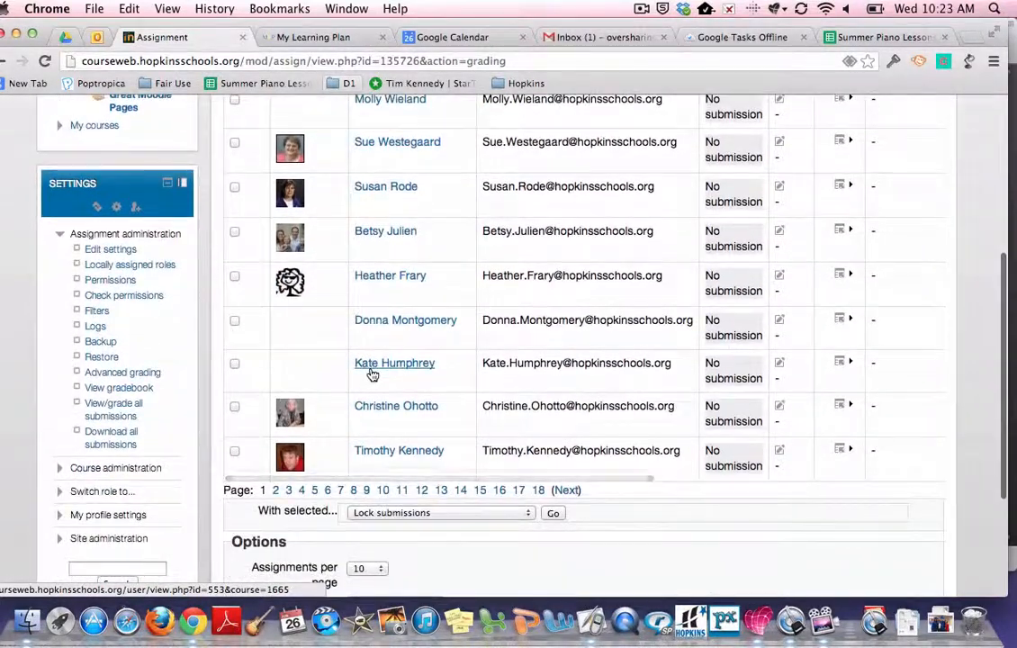
{"action": "scroll", "coordinate": [552, 491], "scroll_direction": "up", "scroll_amount": 5}
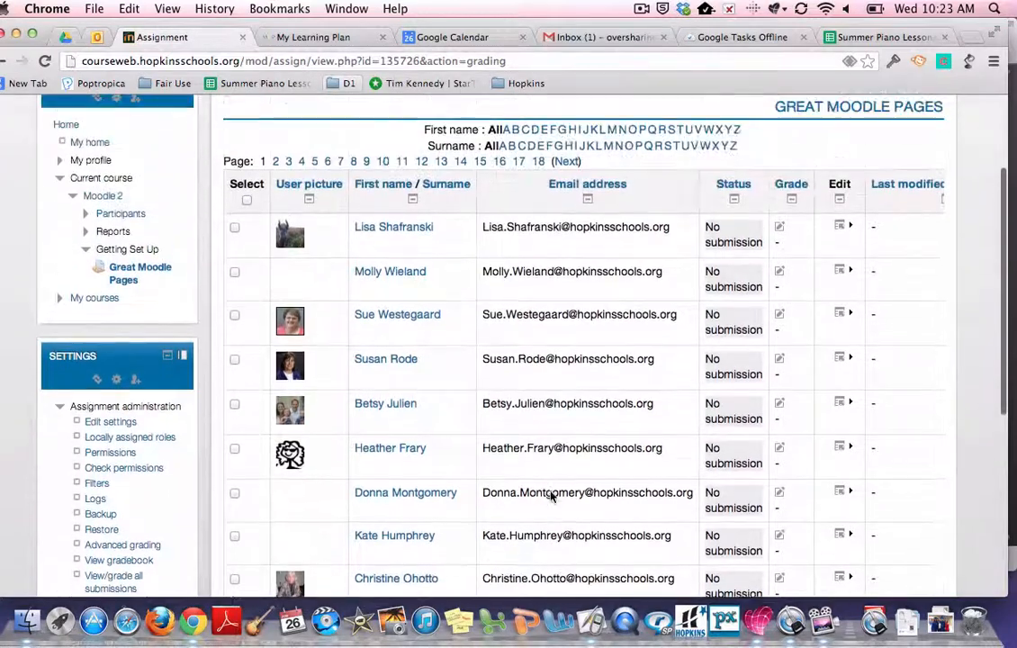
{"action": "scroll", "coordinate": [552, 496], "scroll_direction": "up", "scroll_amount": 2}
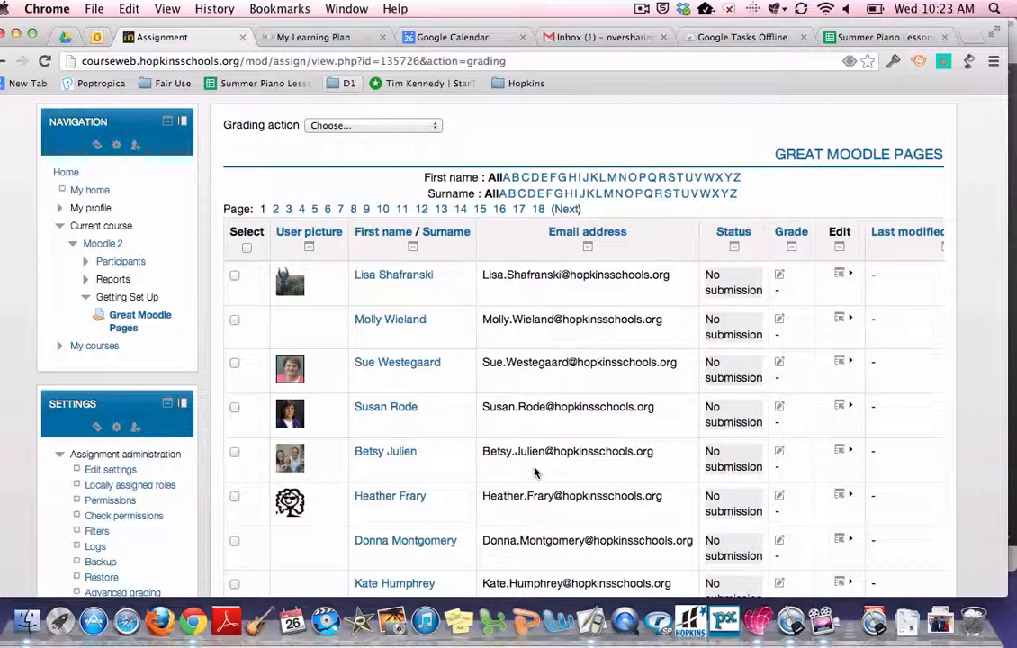
{"action": "scroll", "coordinate": [526, 390], "scroll_direction": "up", "scroll_amount": 3}
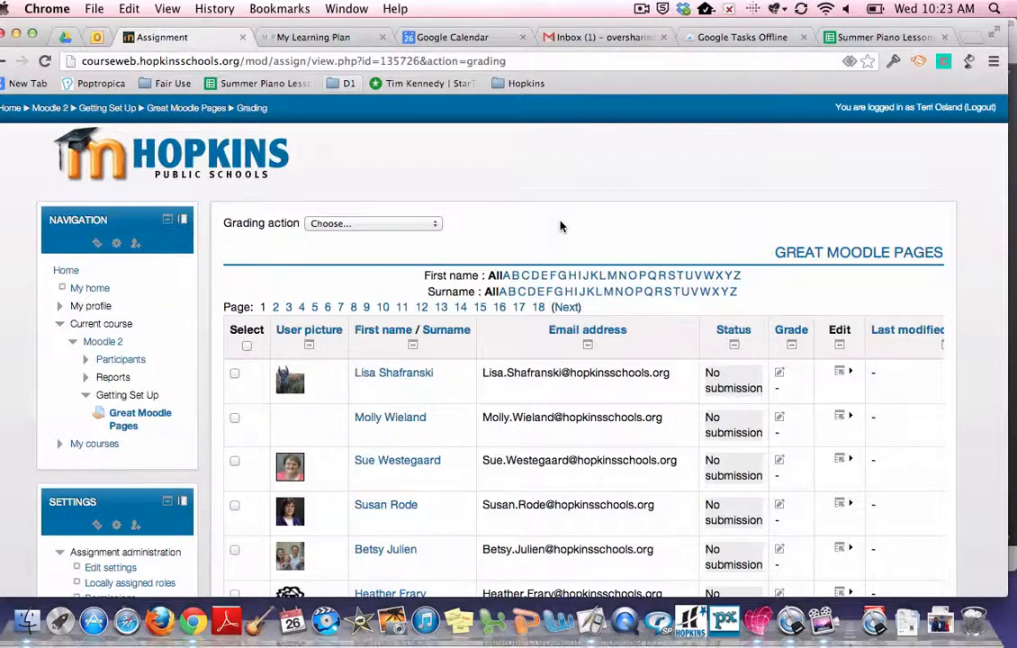
{"action": "scroll", "coordinate": [560, 226], "scroll_direction": "down", "scroll_amount": 2}
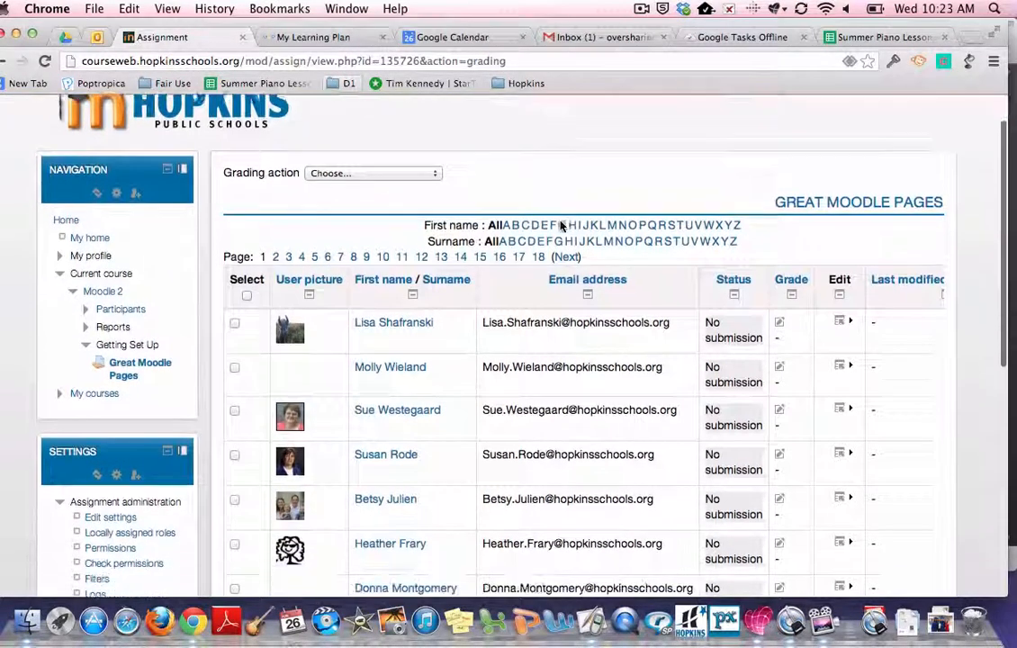
{"action": "scroll", "coordinate": [562, 226], "scroll_direction": "down", "scroll_amount": 1}
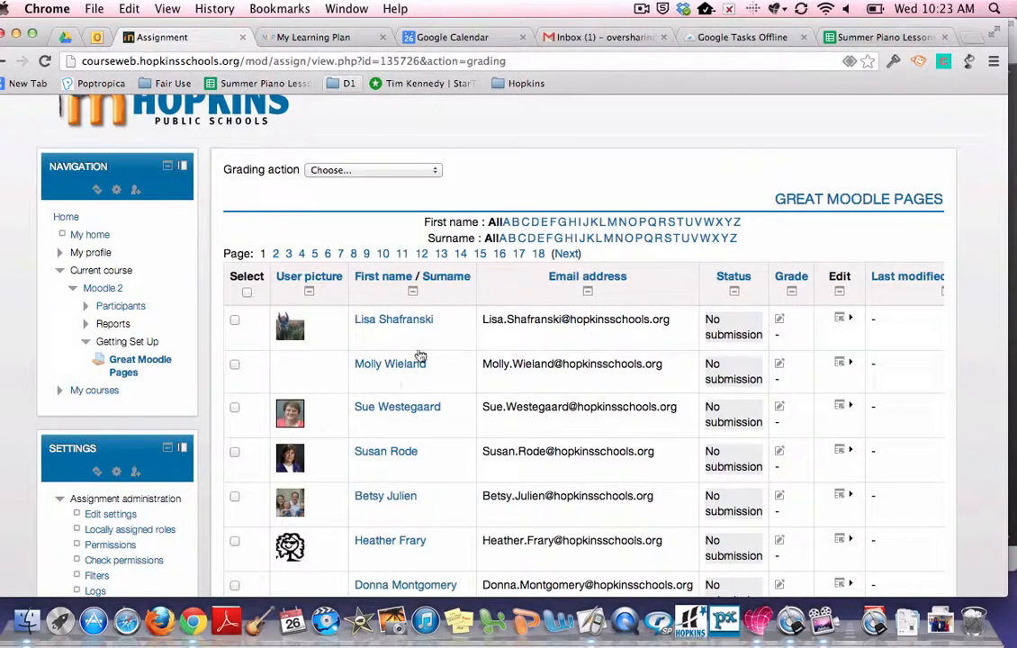
{"action": "scroll", "coordinate": [466, 295], "scroll_direction": "down", "scroll_amount": 1}
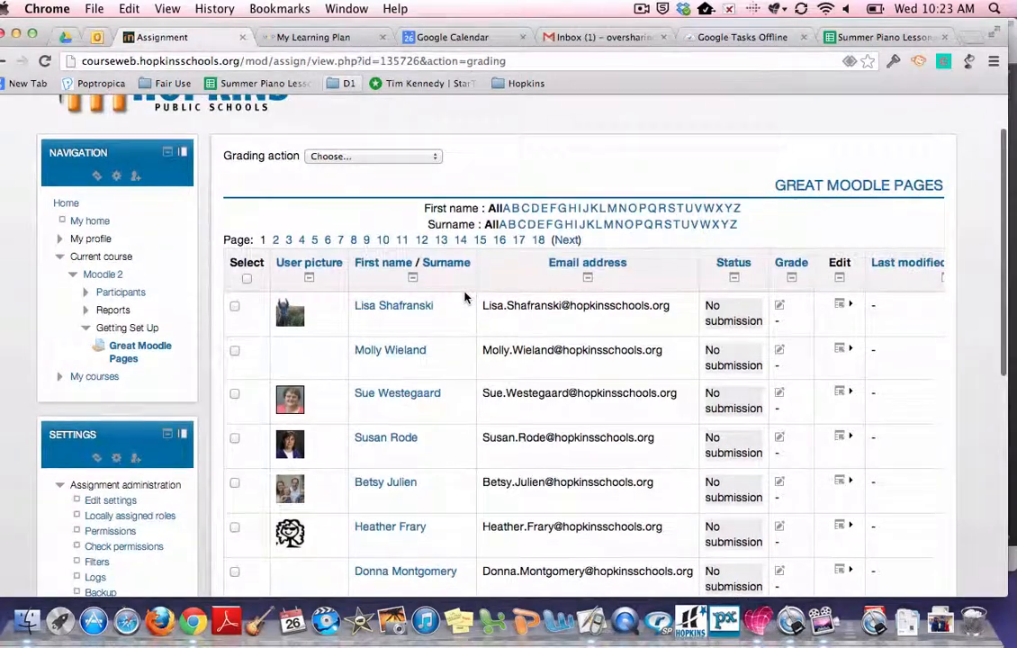
{"action": "scroll", "coordinate": [465, 296], "scroll_direction": "up", "scroll_amount": 3}
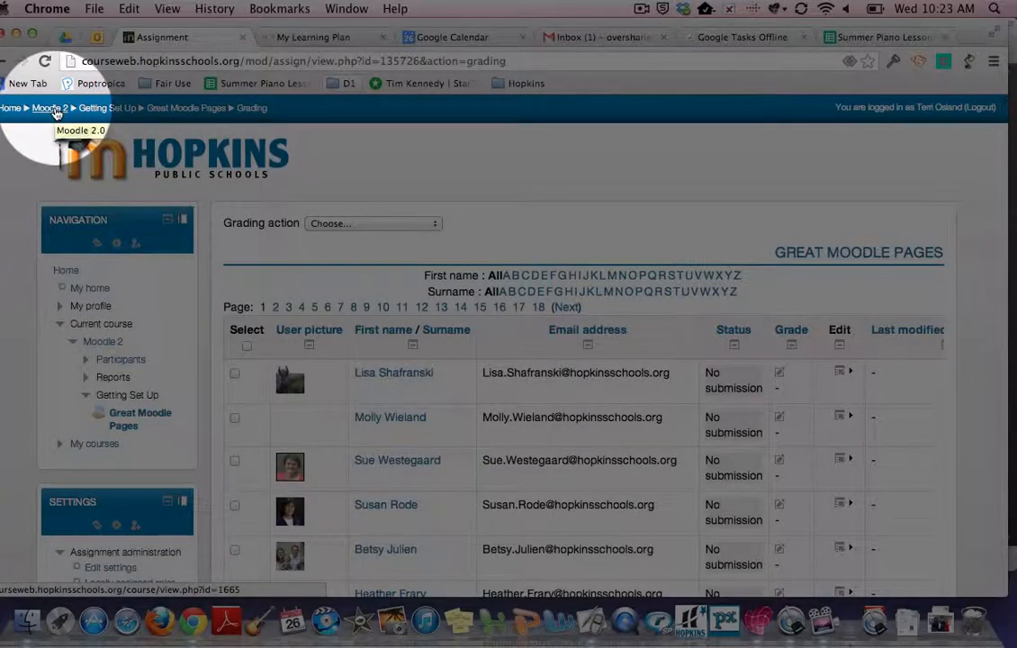
Step: Return to the Moodle 2 course page and open the course's Groups page under Users
{"action": "left_click", "coordinate": [50, 108]}
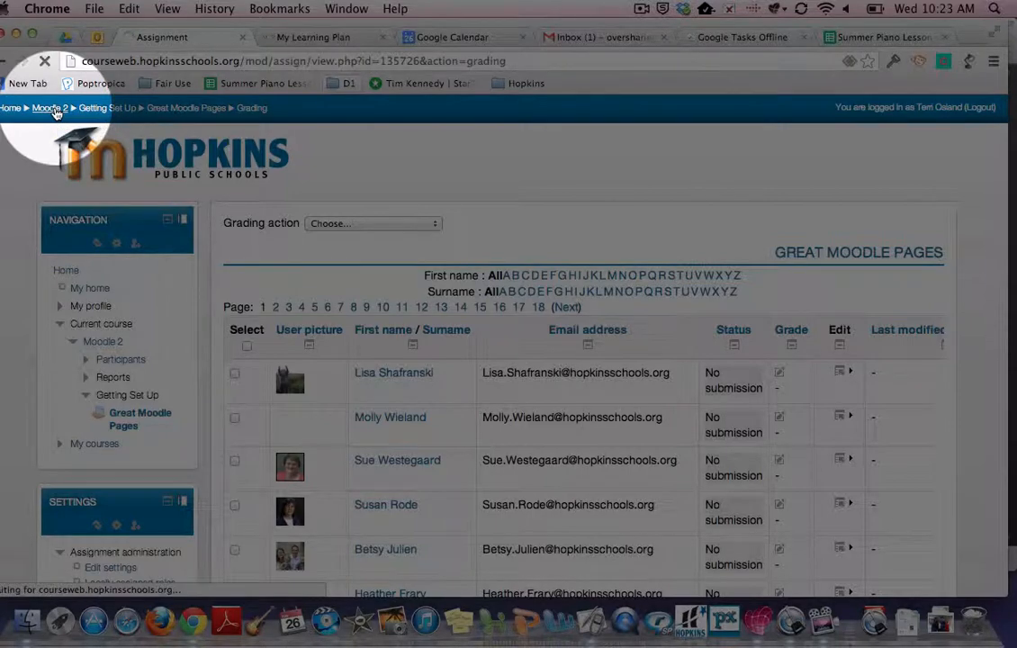
{"action": "scroll", "coordinate": [167, 222], "scroll_direction": "down", "scroll_amount": 4}
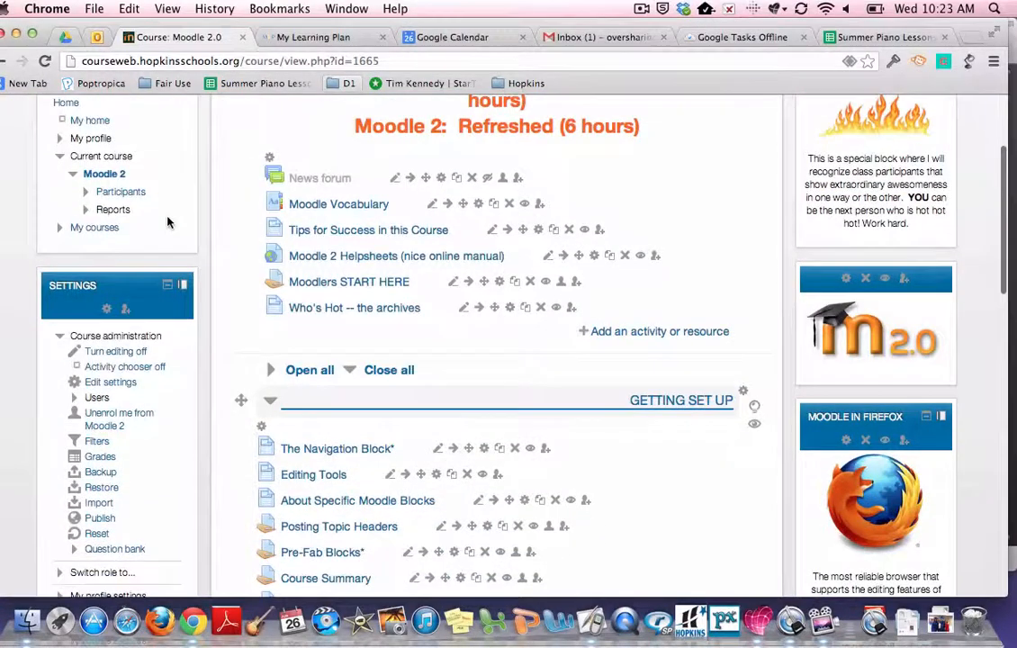
{"action": "scroll", "coordinate": [167, 222], "scroll_direction": "down", "scroll_amount": 3}
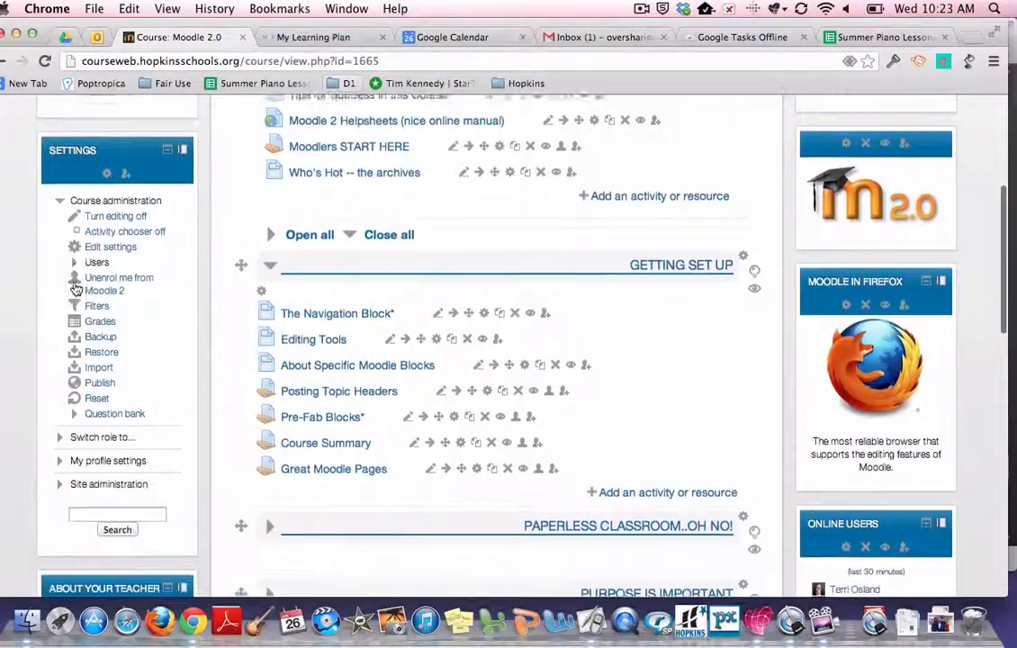
{"action": "scroll", "coordinate": [76, 290], "scroll_direction": "down", "scroll_amount": 1}
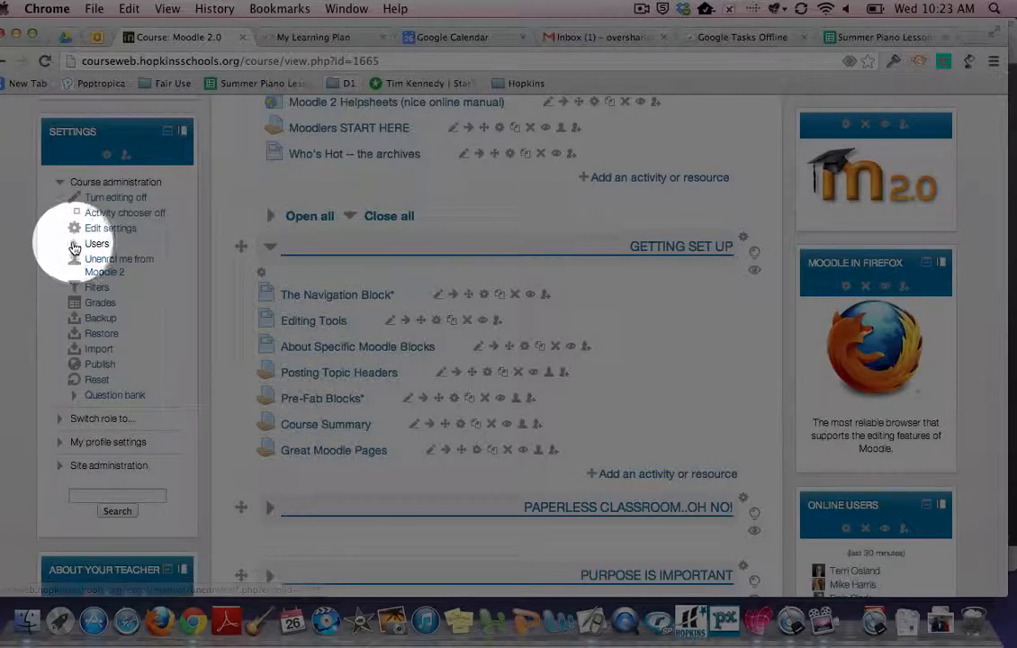
{"action": "left_click", "coordinate": [75, 245]}
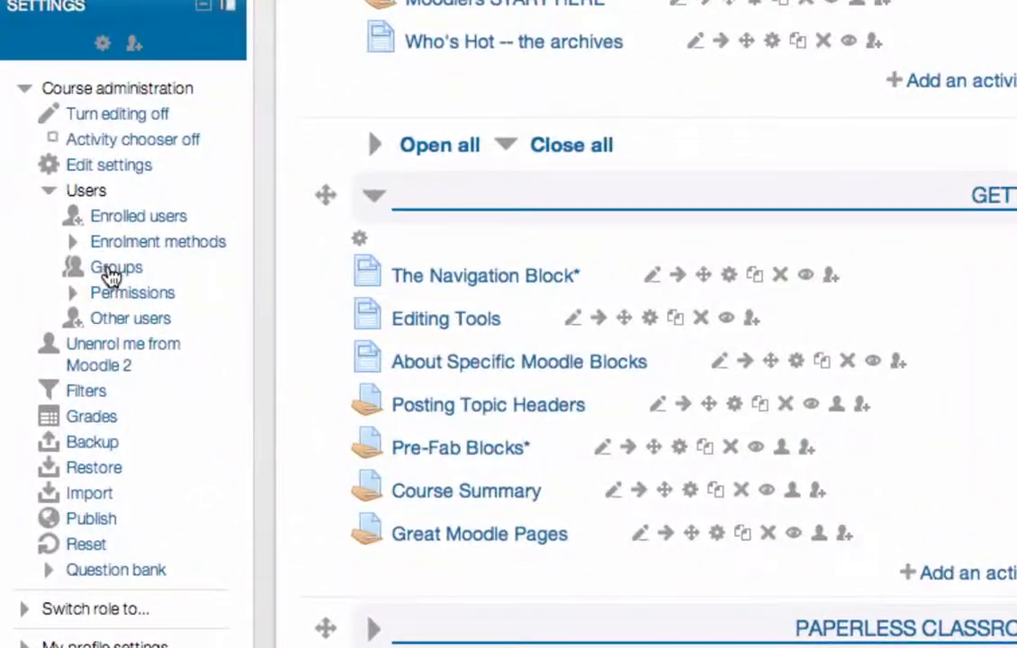
{"action": "left_click", "coordinate": [112, 270]}
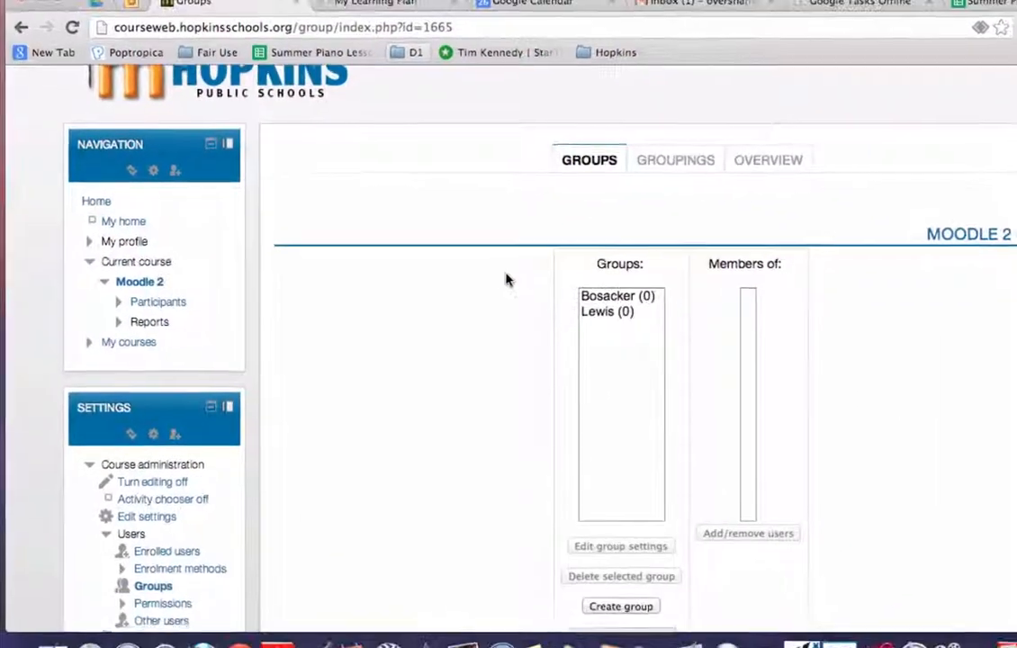
Step: Start creating a new group and name it Refreshed Summer 2013
{"action": "scroll", "coordinate": [534, 275], "scroll_direction": "down", "scroll_amount": 2}
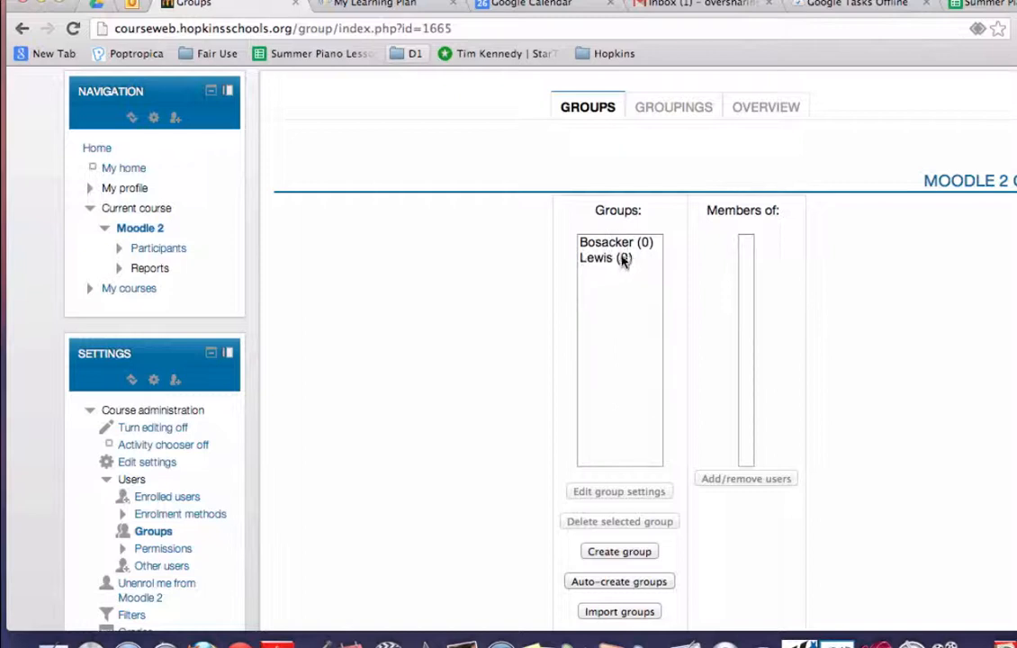
{"action": "scroll", "coordinate": [646, 364], "scroll_direction": "down", "scroll_amount": 1}
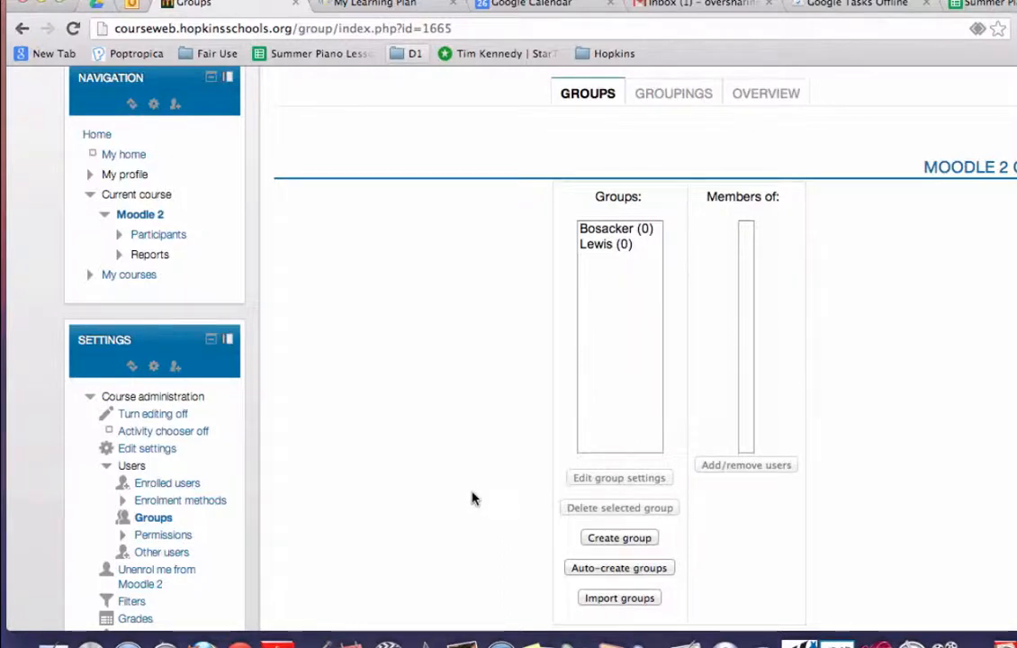
{"action": "left_click", "coordinate": [609, 539]}
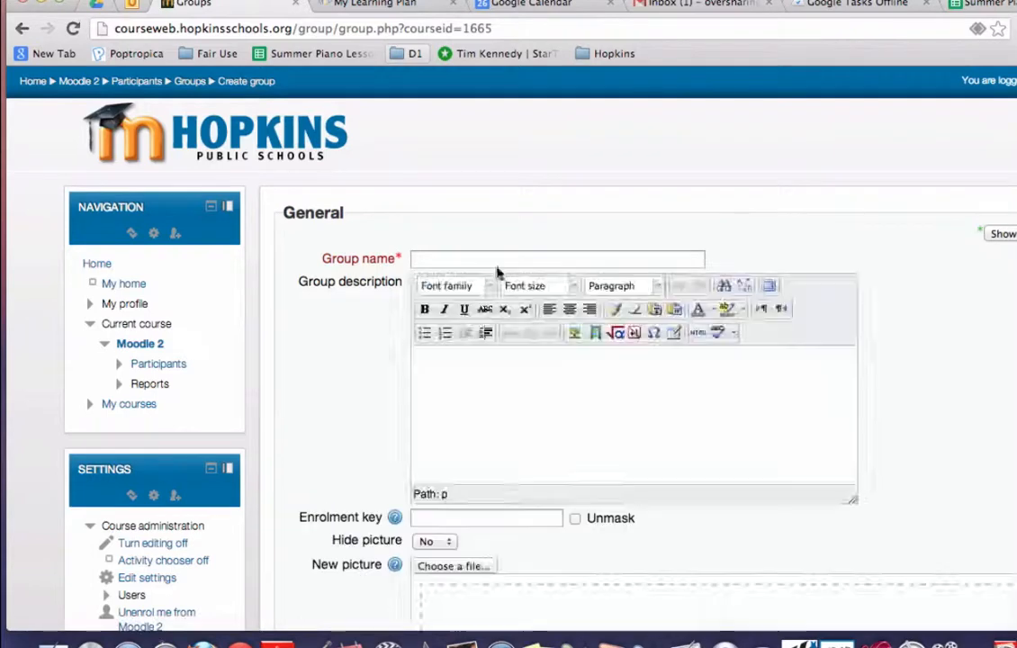
{"action": "left_click", "coordinate": [650, 252]}
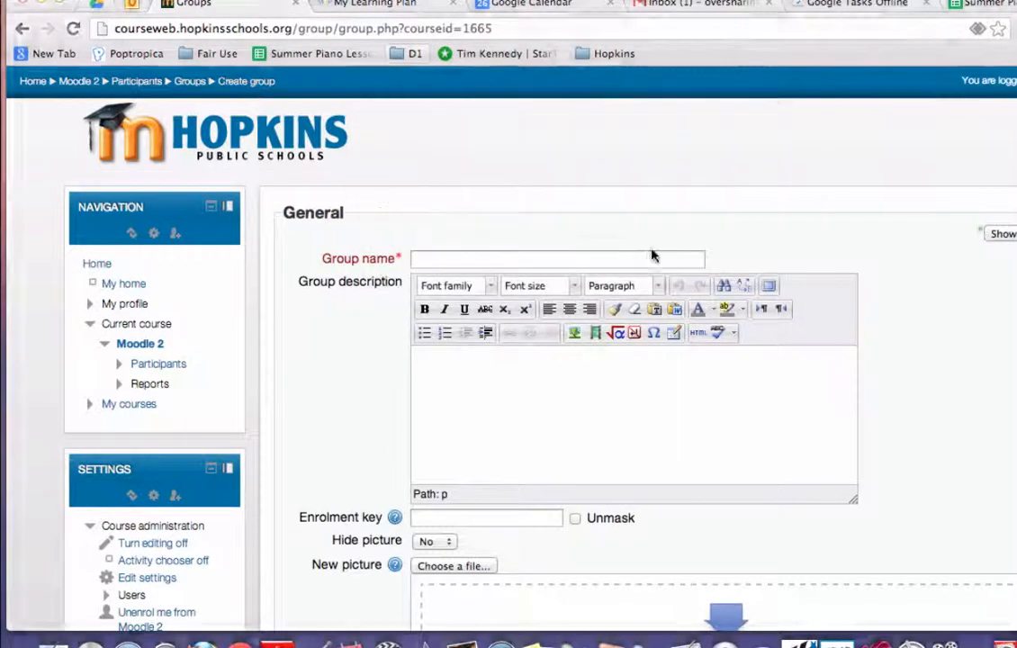
{"action": "left_click", "coordinate": [493, 260]}
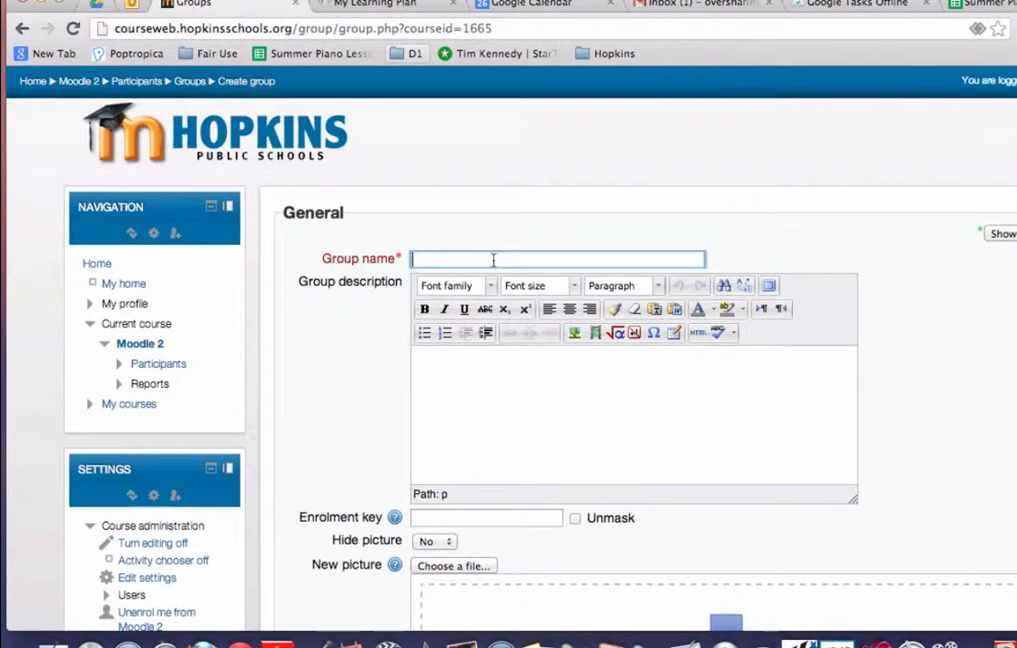
{"action": "type", "text": "R"}
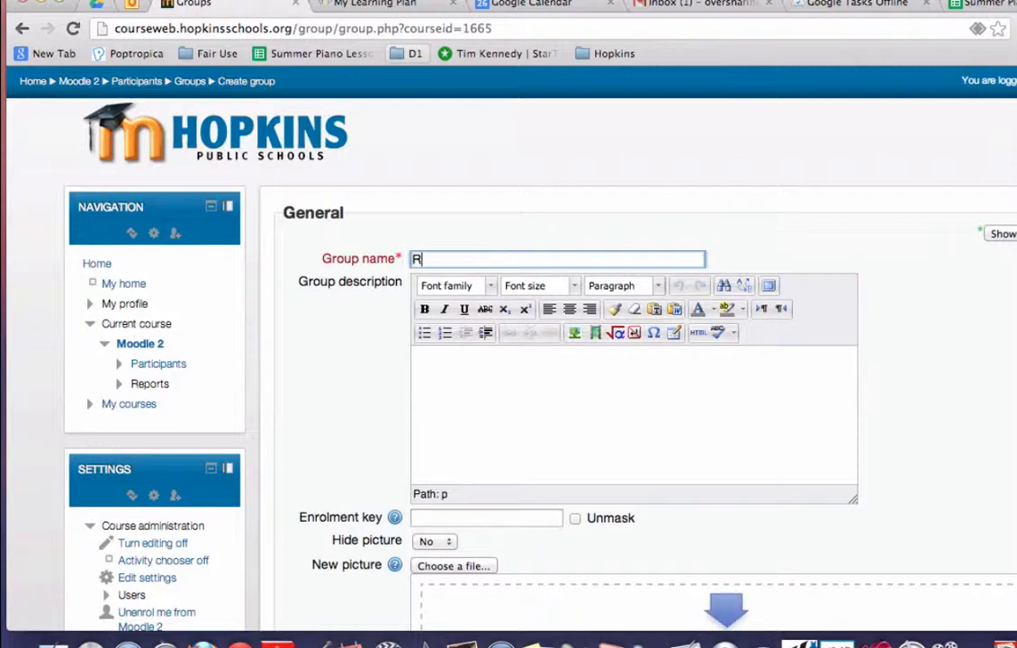
{"action": "type", "text": "e"}
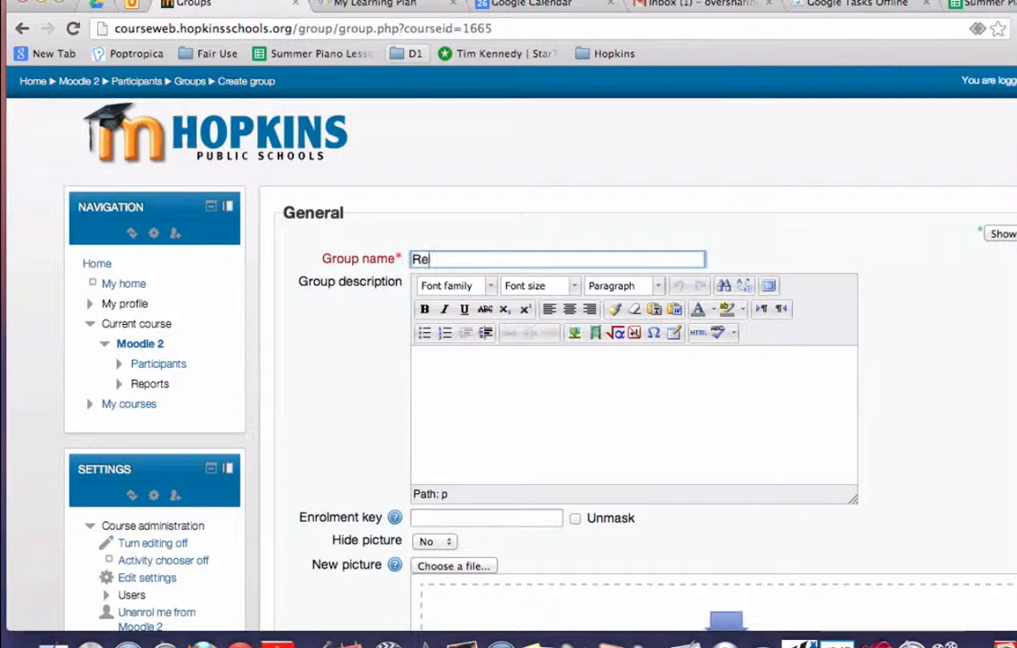
{"action": "type", "text": "freshed Summer 2013"}
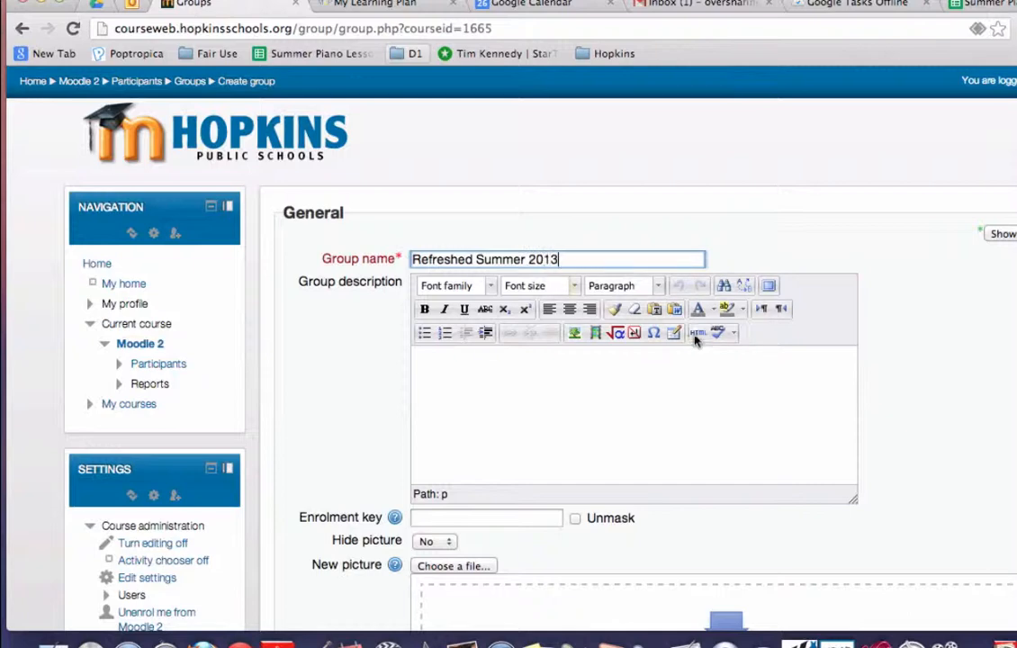
Step: Save the new Refreshed Summer 2013 group
{"action": "scroll", "coordinate": [695, 341], "scroll_direction": "down", "scroll_amount": 3}
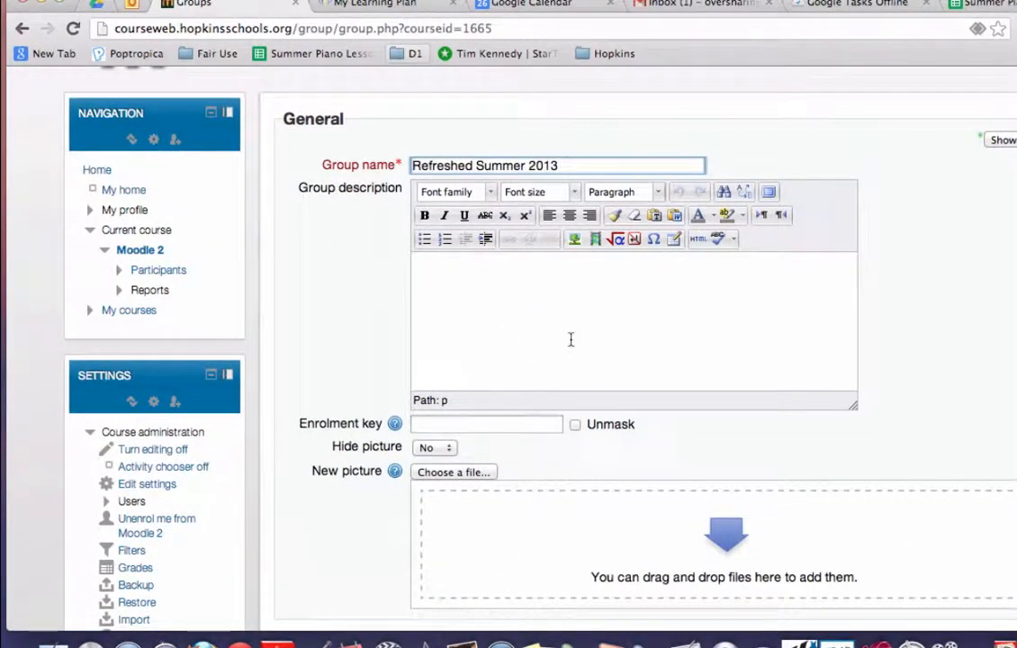
{"action": "scroll", "coordinate": [567, 315], "scroll_direction": "down", "scroll_amount": 4}
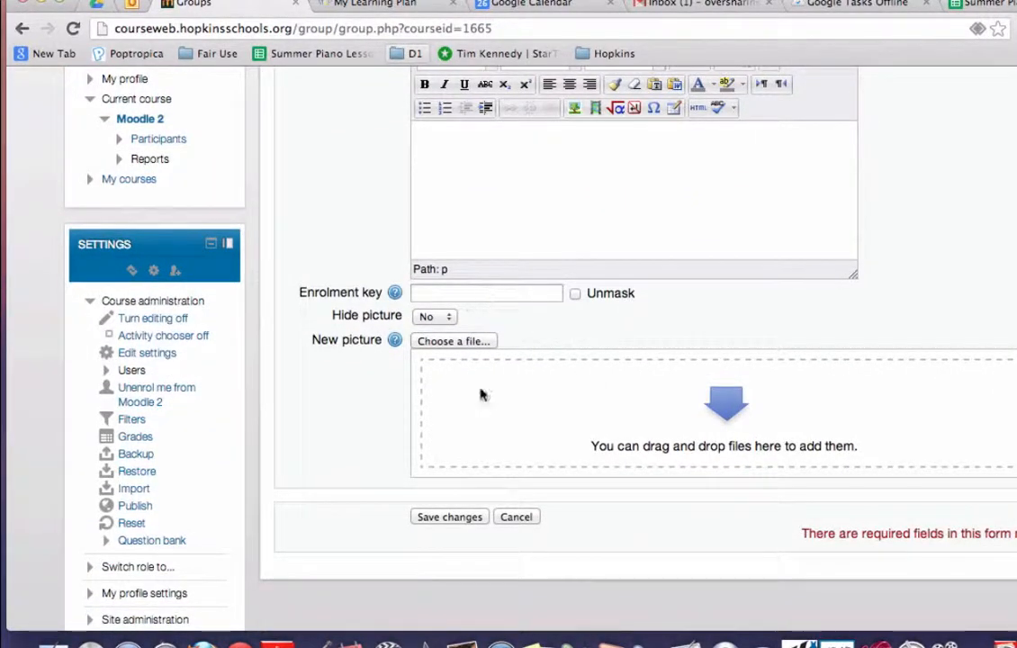
{"action": "left_click", "coordinate": [470, 519]}
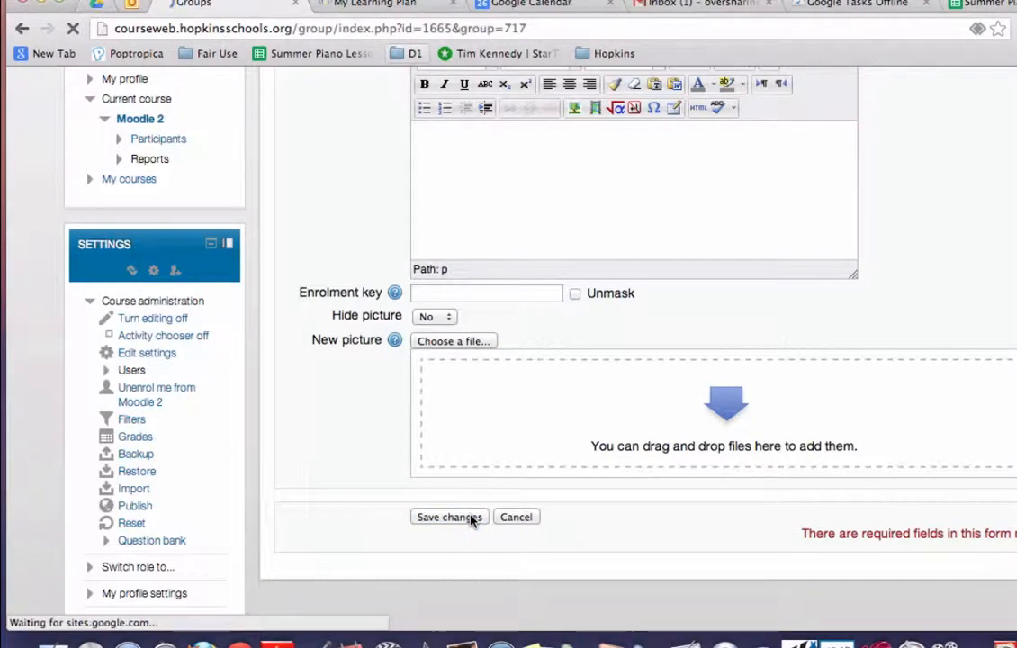
{"action": "scroll", "coordinate": [469, 520], "scroll_direction": "down", "scroll_amount": 1}
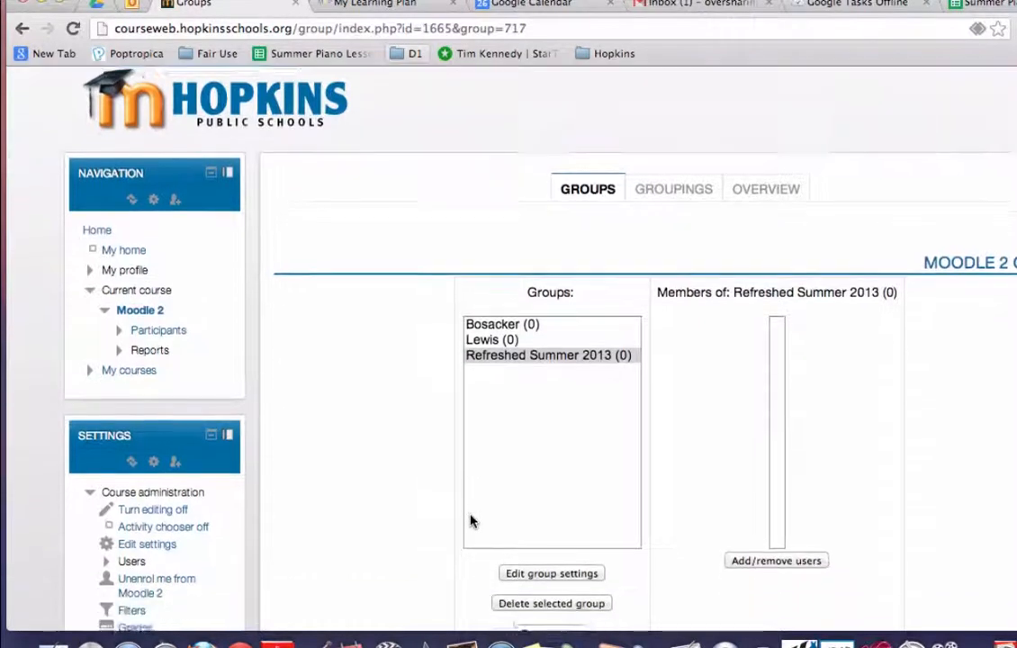
{"action": "scroll", "coordinate": [469, 520], "scroll_direction": "down", "scroll_amount": 1}
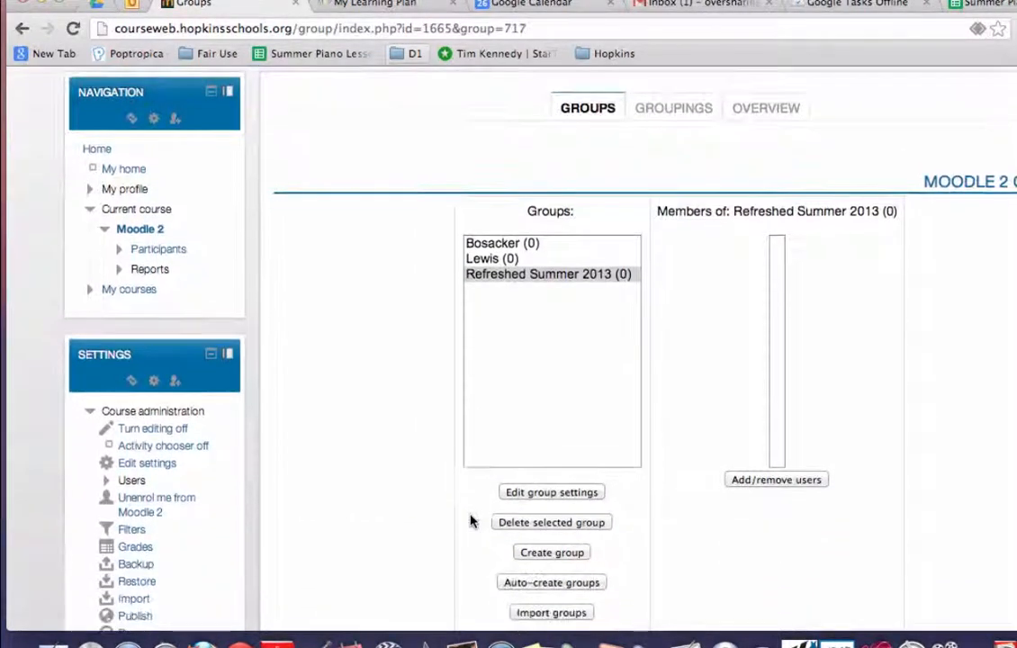
Step: Select the Refreshed Summer 2013 group and open its member management page
{"action": "left_click", "coordinate": [551, 278]}
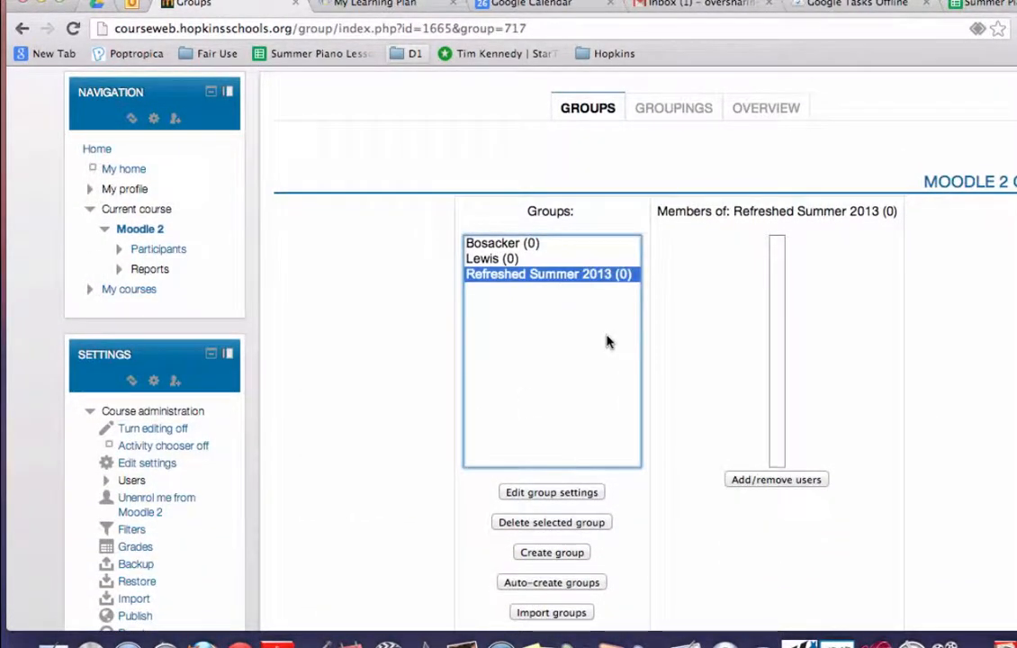
{"action": "scroll", "coordinate": [607, 350], "scroll_direction": "down", "scroll_amount": 1}
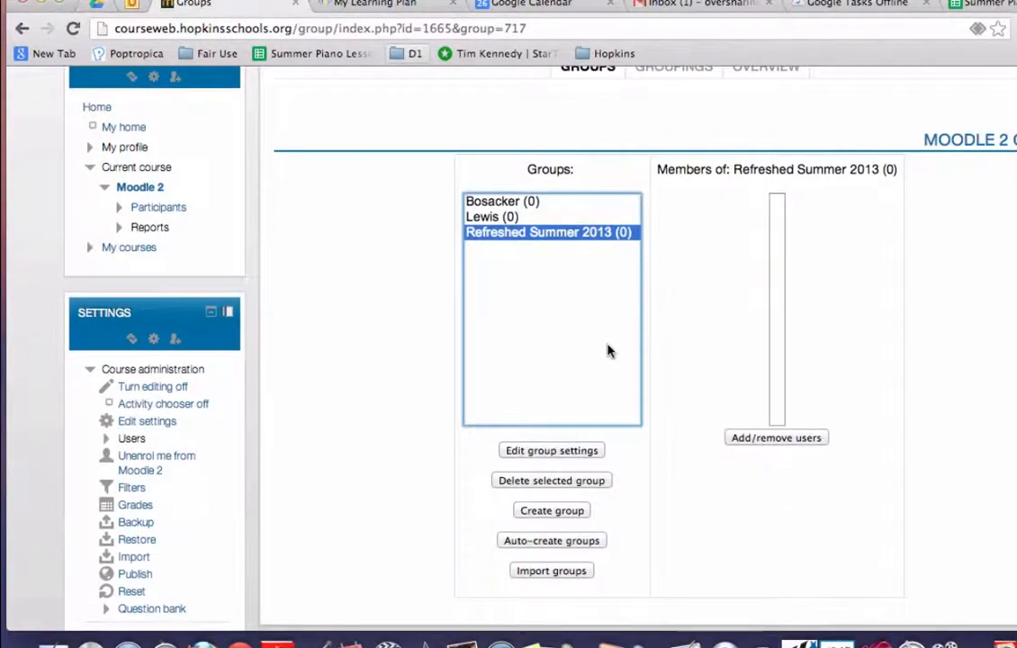
{"action": "left_click", "coordinate": [759, 440]}
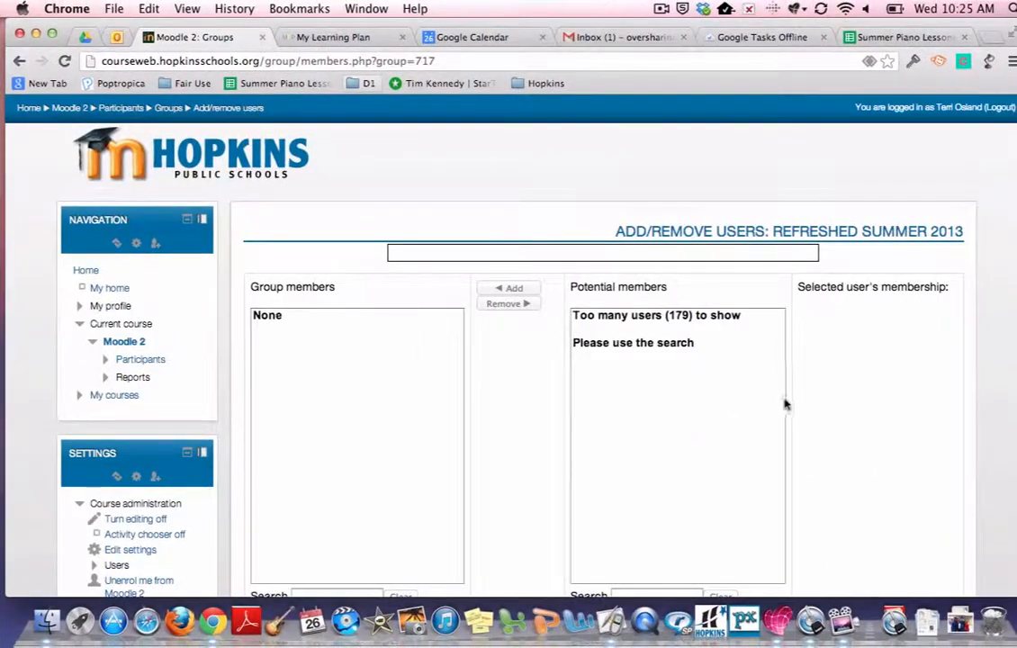
Step: Search the potential members for the first student by surname and add them to the group
{"action": "scroll", "coordinate": [838, 405], "scroll_direction": "down", "scroll_amount": 2}
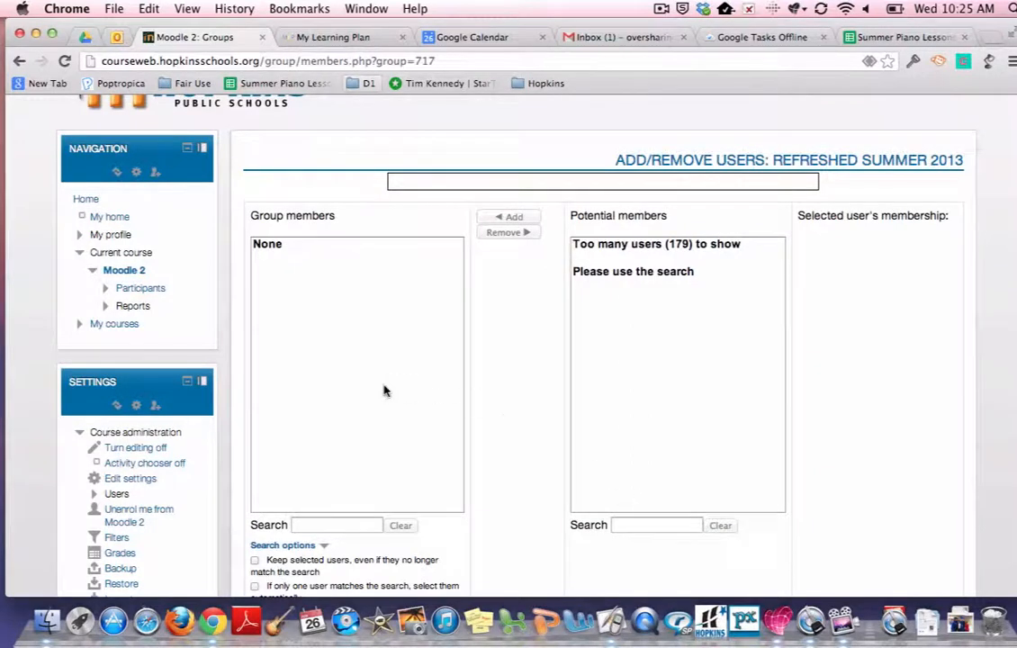
{"action": "scroll", "coordinate": [383, 389], "scroll_direction": "down", "scroll_amount": 1}
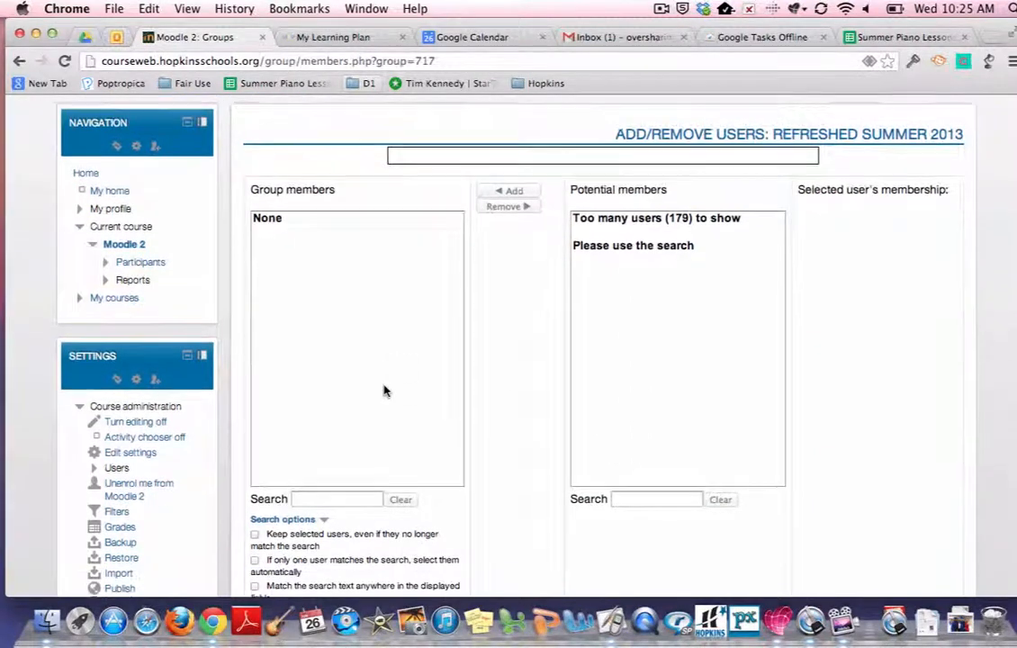
{"action": "left_click", "coordinate": [641, 498]}
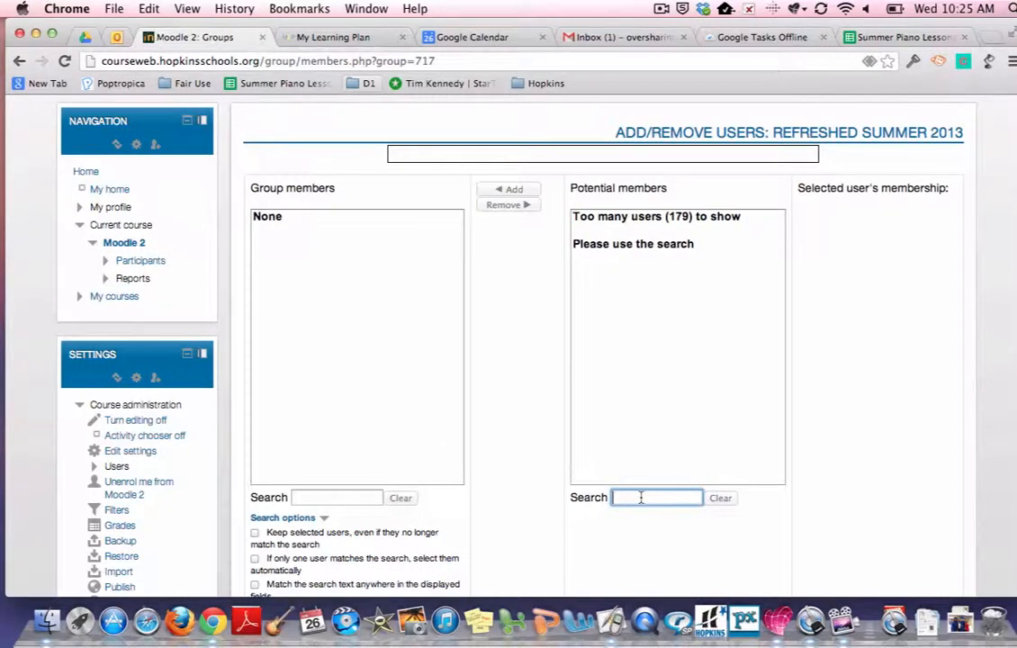
{"action": "type", "text": "clark"}
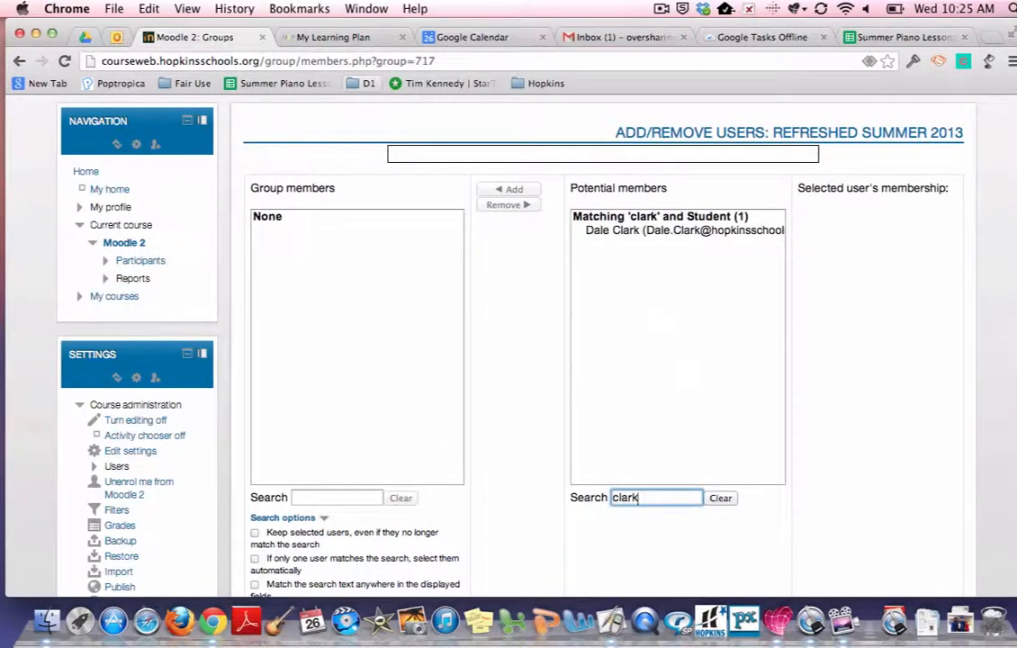
{"action": "left_click", "coordinate": [630, 231]}
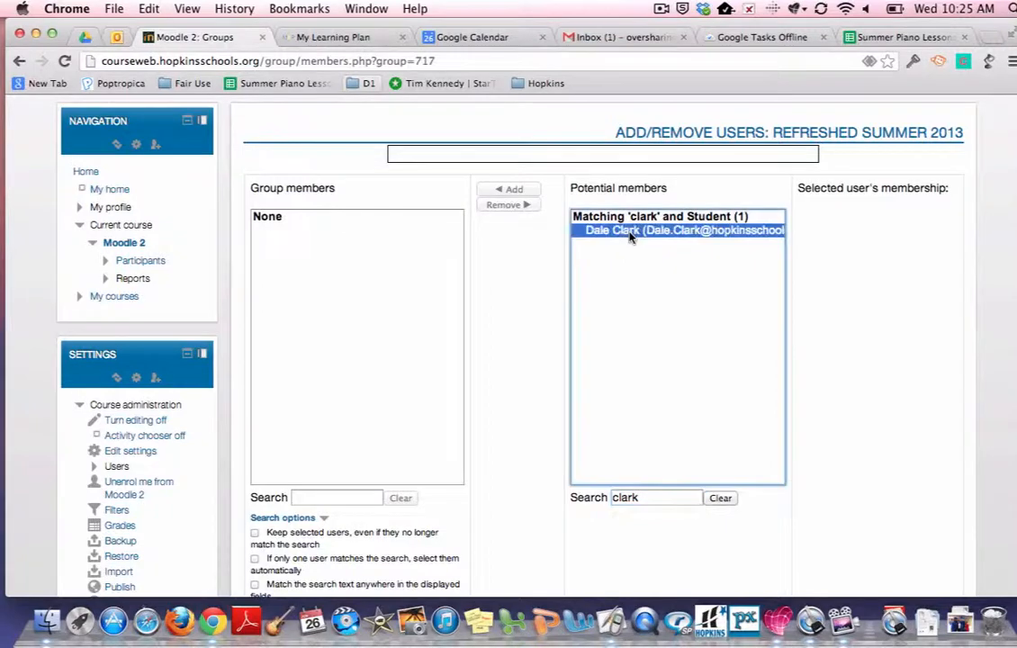
{"action": "left_click", "coordinate": [509, 189]}
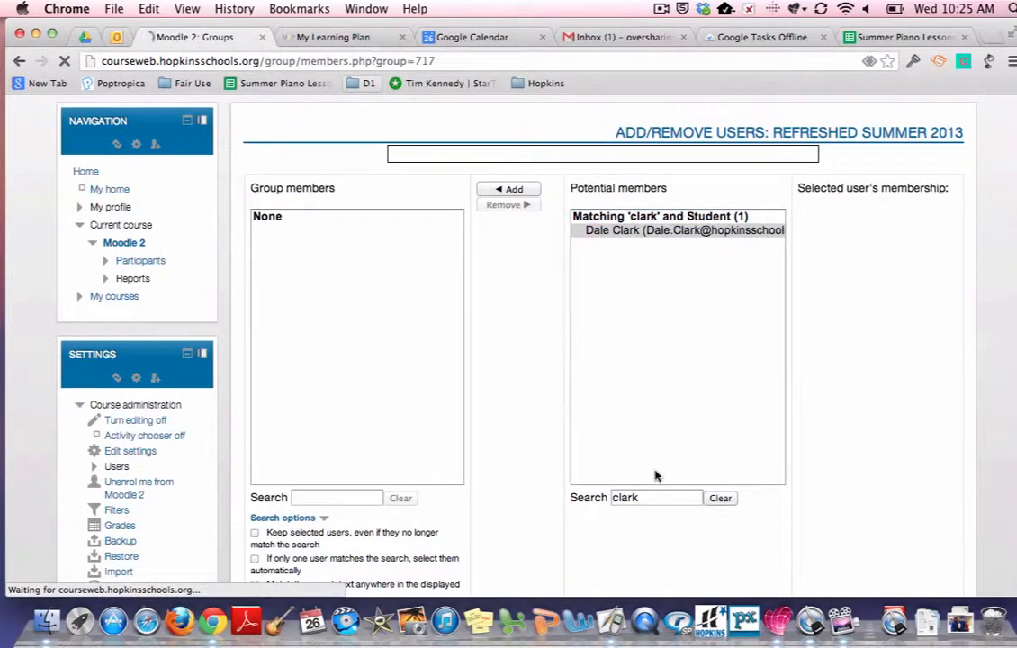
Step: Replace the search with a second student's surname and add that student to the group
{"action": "scroll", "coordinate": [656, 482], "scroll_direction": "down", "scroll_amount": 3}
{"action": "left_click_drag", "start_coordinate": [657, 458], "coordinate": [608, 453]}
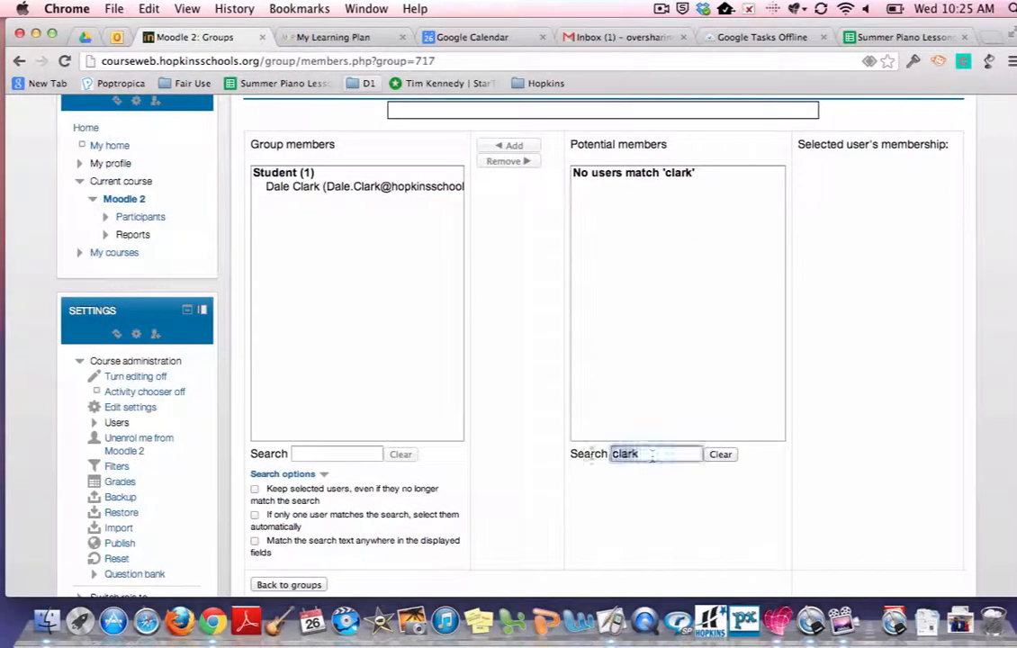
{"action": "type", "text": "harr"}
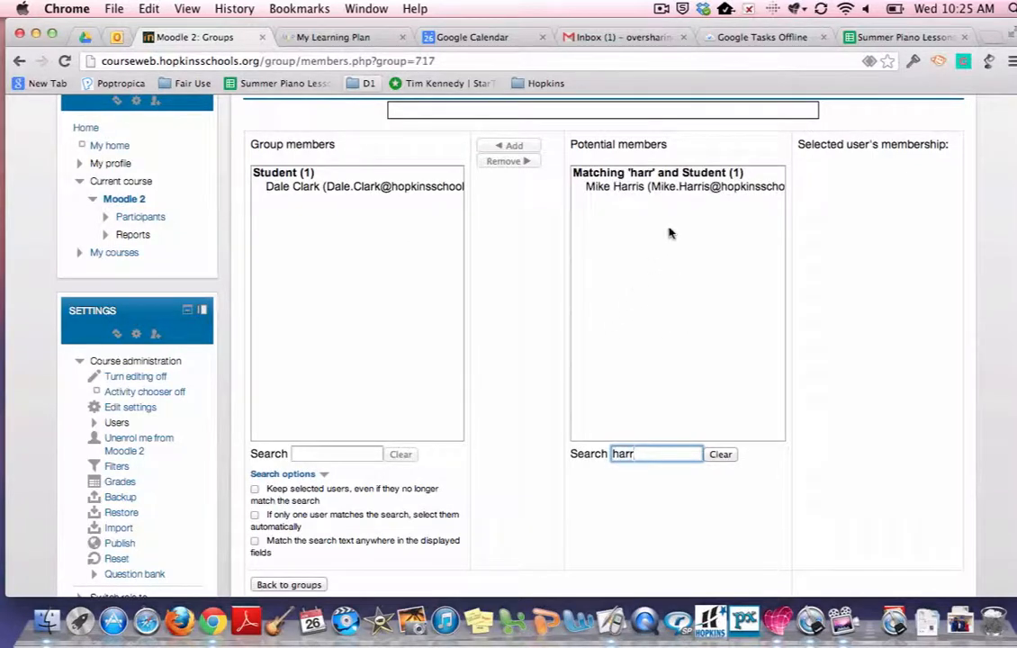
{"action": "left_click", "coordinate": [667, 189]}
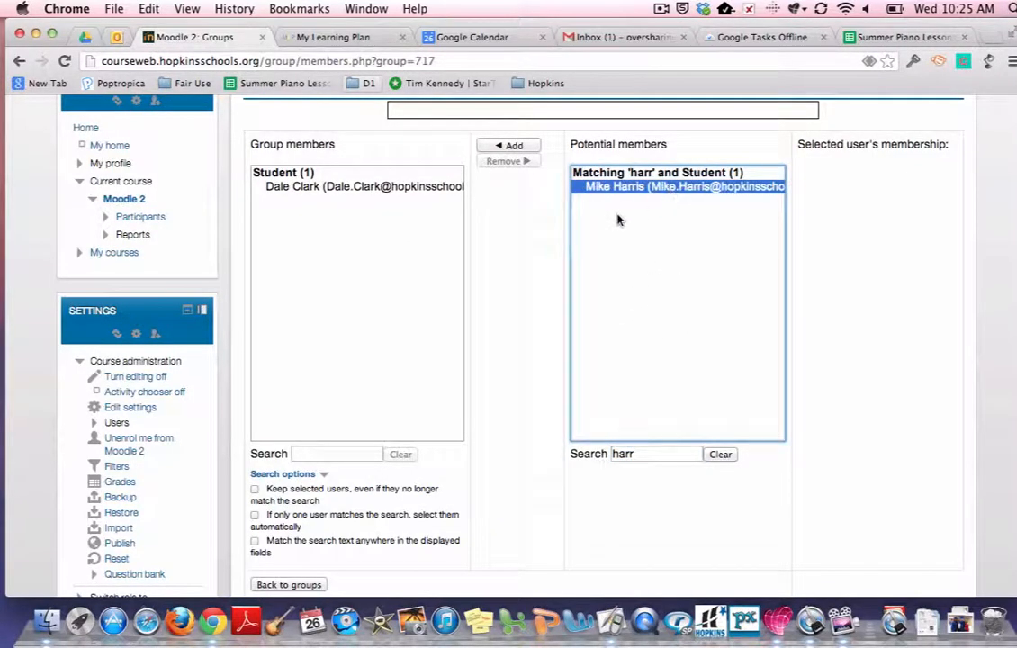
{"action": "left_click", "coordinate": [515, 147]}
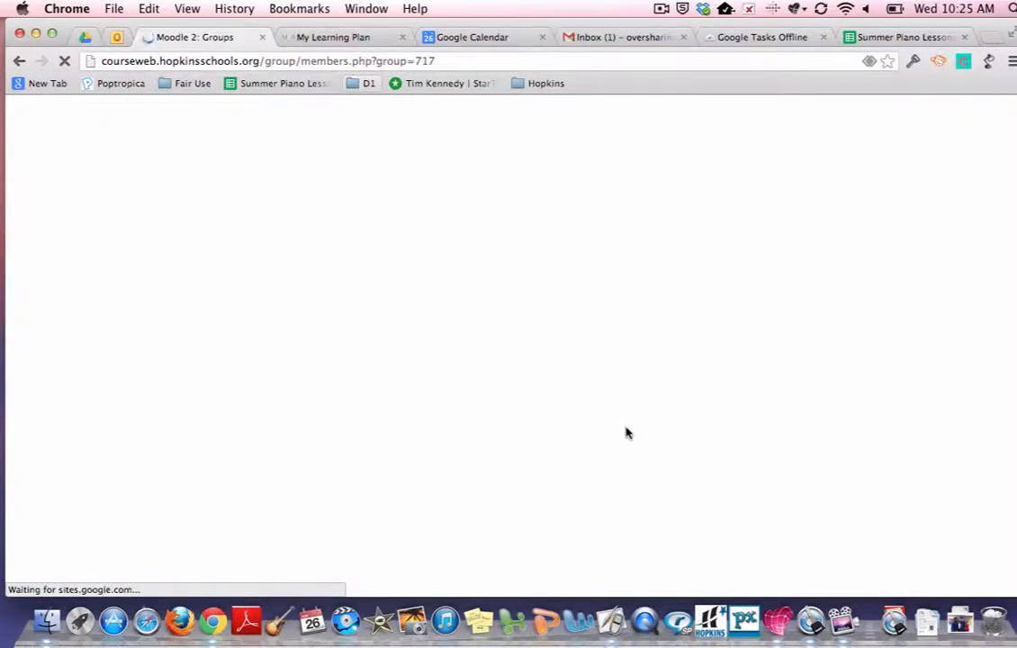
Step: Search for a third student by first name and add them to the group
{"action": "scroll", "coordinate": [628, 433], "scroll_direction": "down", "scroll_amount": 3}
{"action": "left_click_drag", "start_coordinate": [642, 493], "coordinate": [536, 491]}
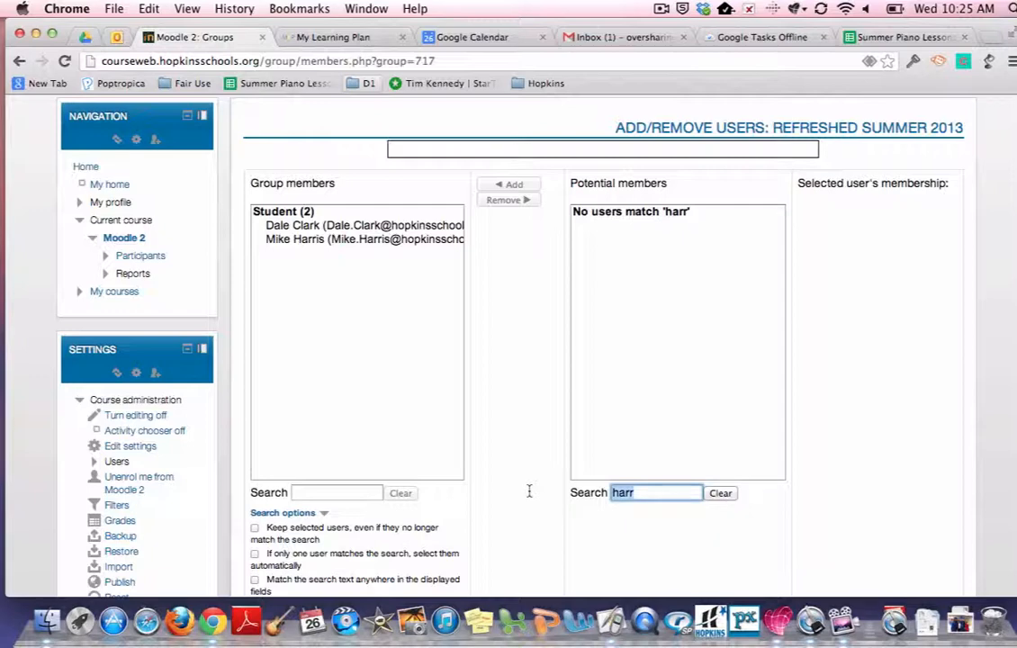
{"action": "type", "text": "hann"}
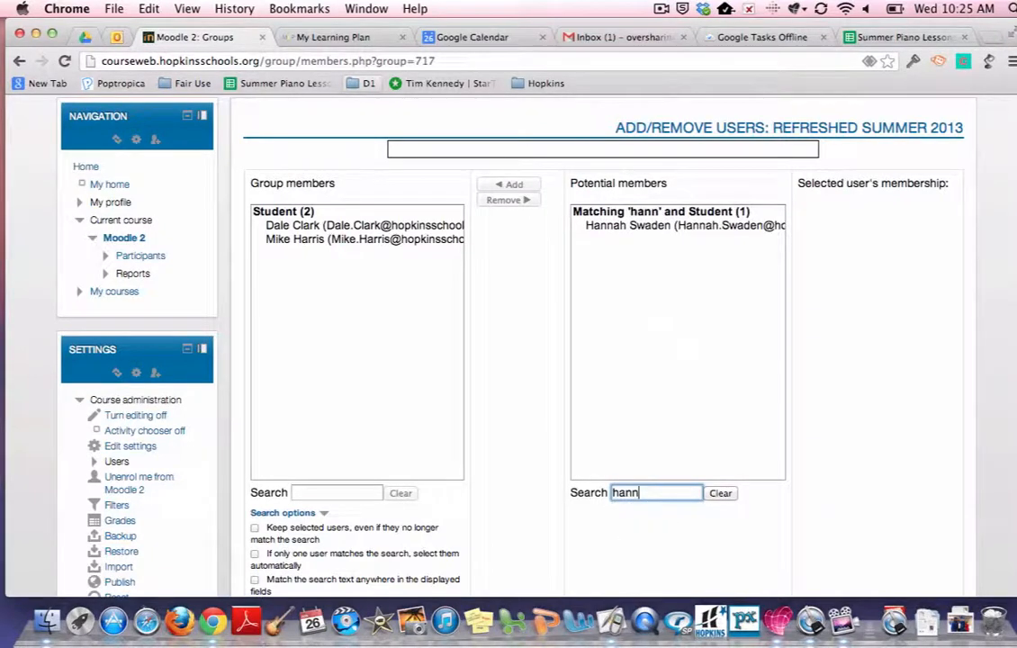
{"action": "left_click", "coordinate": [608, 226]}
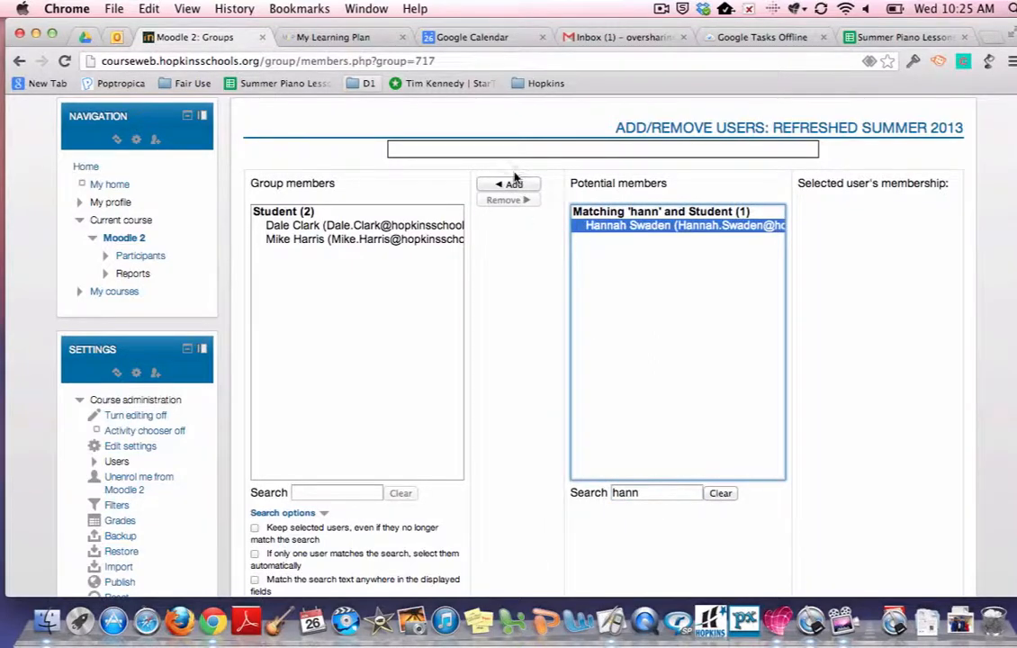
{"action": "left_click", "coordinate": [514, 185]}
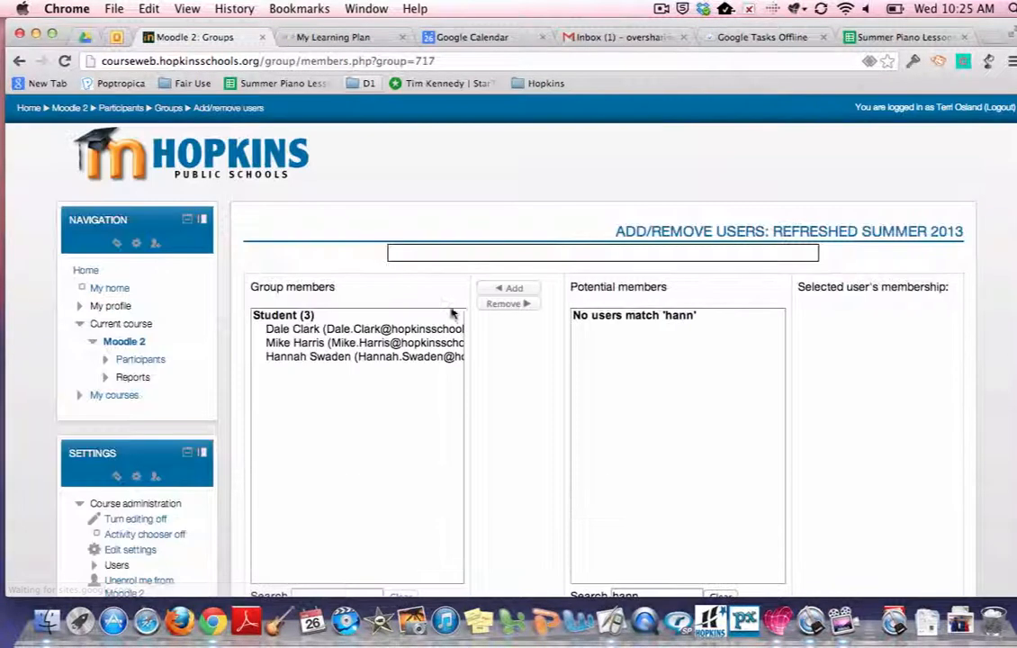
Step: Return to the groups overview to review the Refreshed Summer 2013 group's members
{"action": "scroll", "coordinate": [429, 334], "scroll_direction": "down", "scroll_amount": 3}
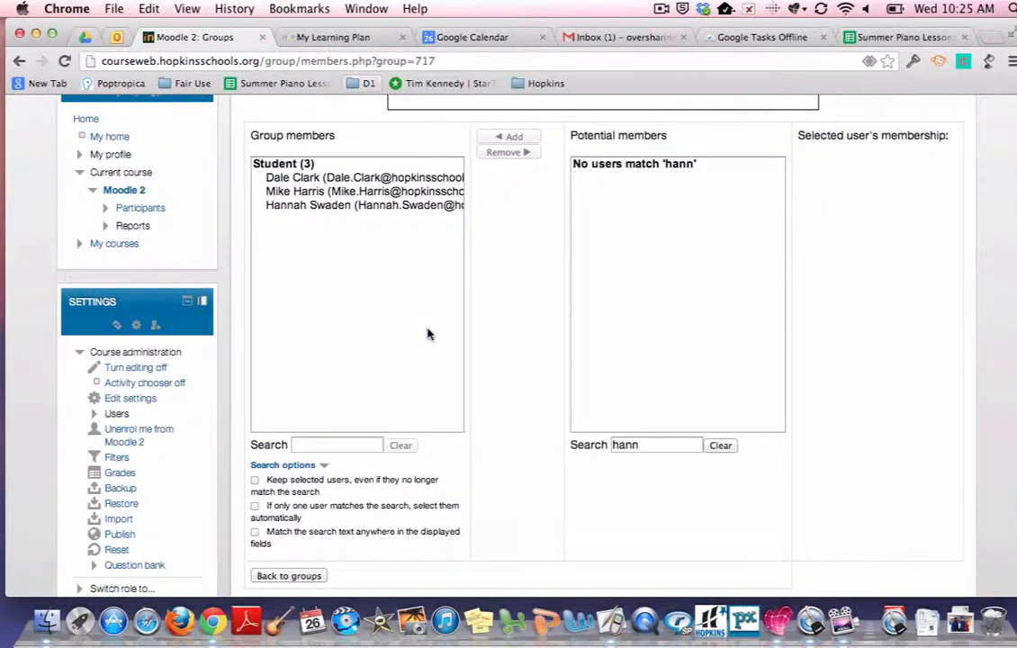
{"action": "scroll", "coordinate": [427, 334], "scroll_direction": "down", "scroll_amount": 1}
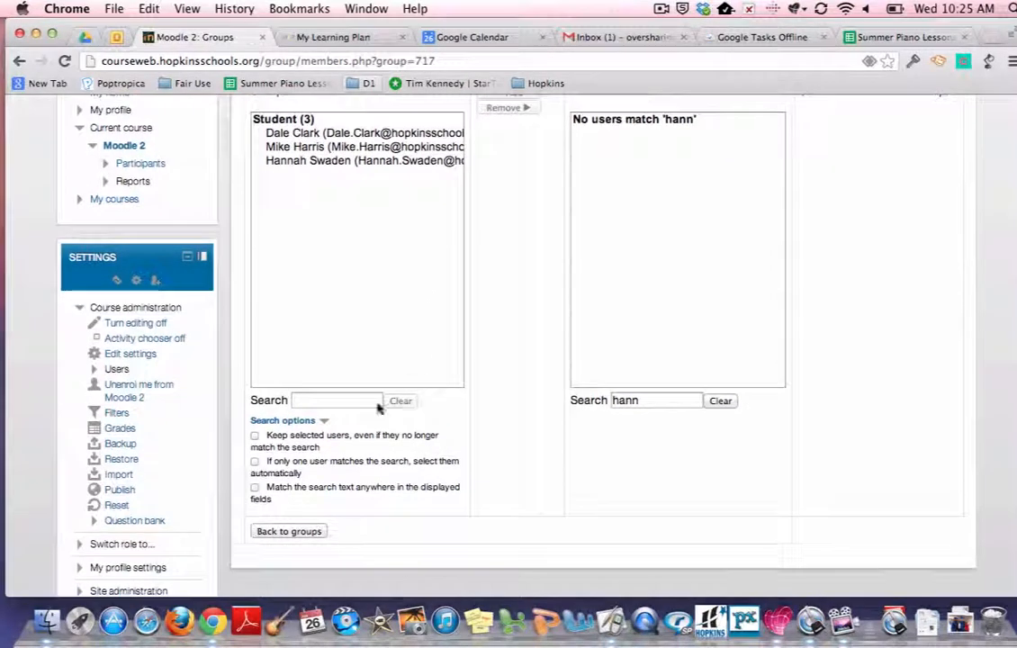
{"action": "left_click", "coordinate": [299, 532]}
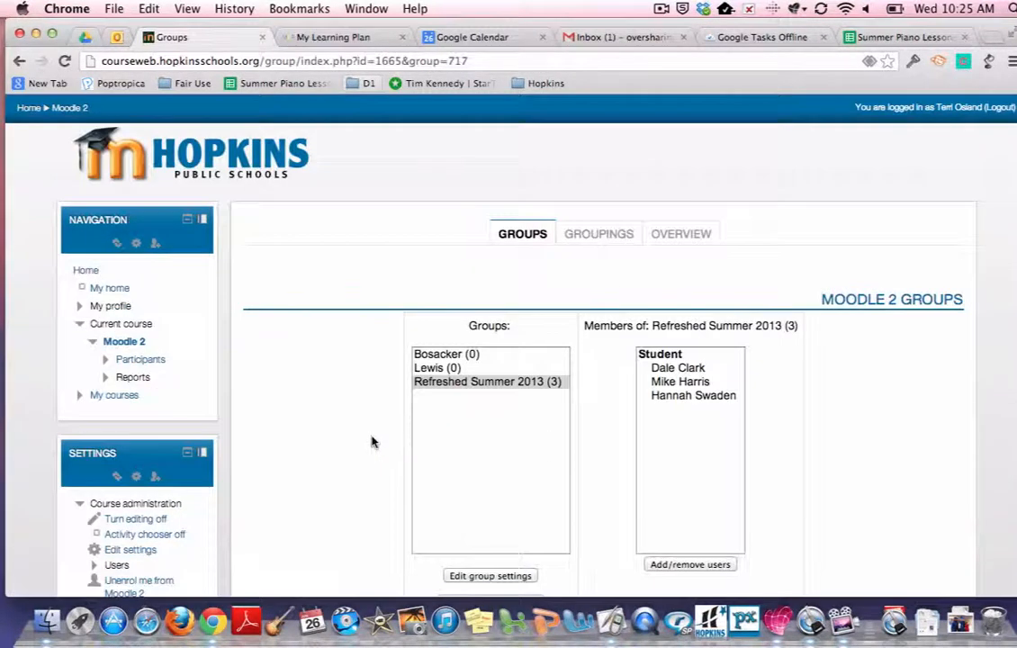
{"action": "scroll", "coordinate": [374, 442], "scroll_direction": "down", "scroll_amount": 1}
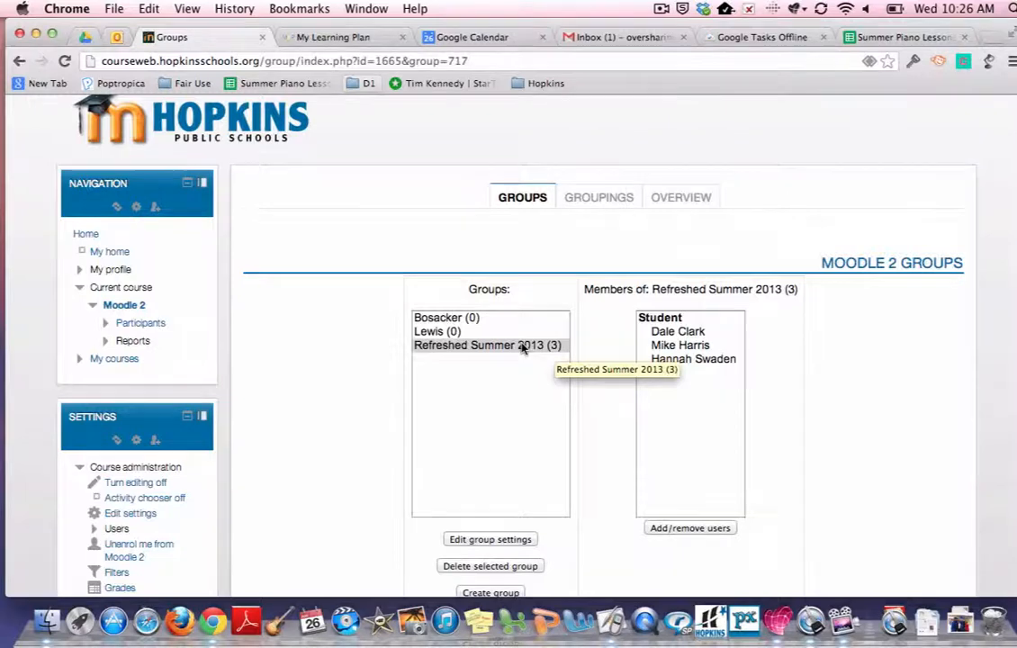
{"action": "scroll", "coordinate": [520, 347], "scroll_direction": "up", "scroll_amount": 2}
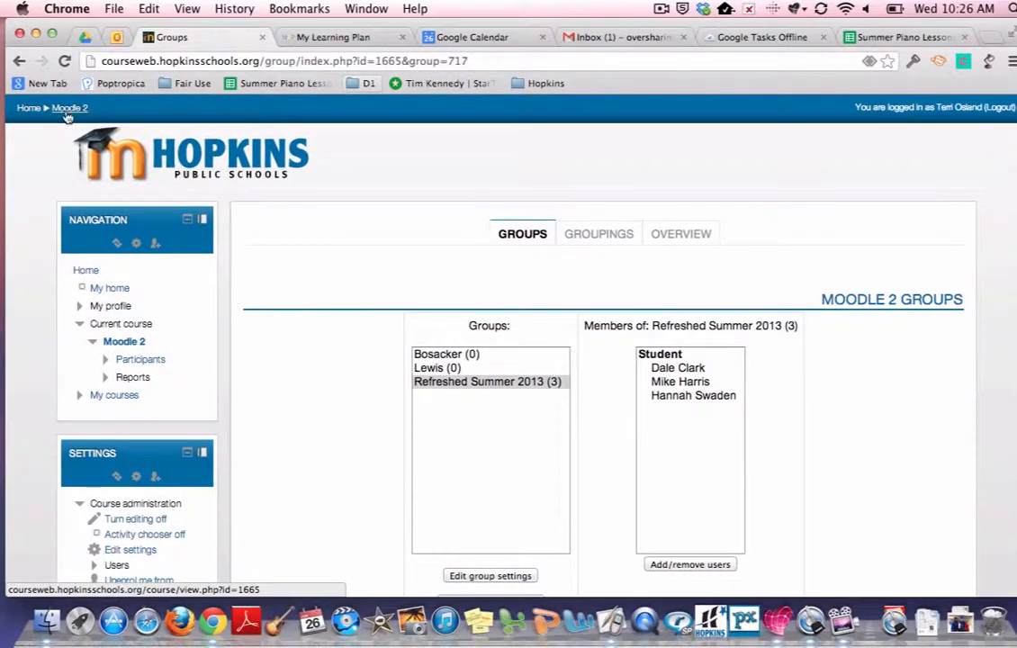
Step: Go back to the course page, open the Great Moodle Pages assignment and view all its submissions
{"action": "left_click", "coordinate": [68, 114]}
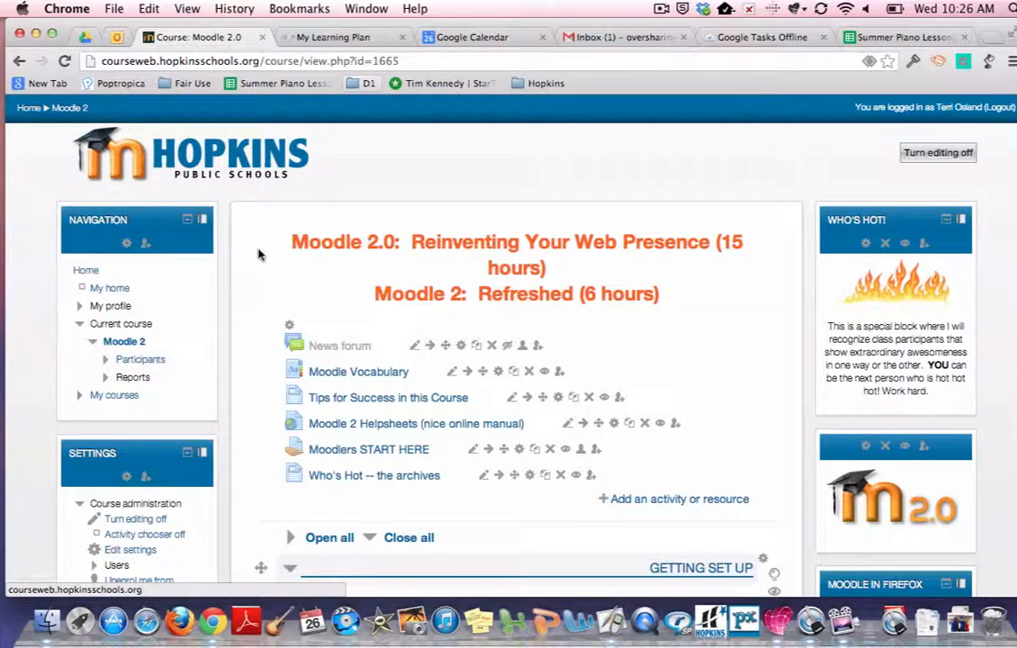
{"action": "scroll", "coordinate": [258, 255], "scroll_direction": "down", "scroll_amount": 2}
{"action": "scroll", "coordinate": [258, 255], "scroll_direction": "down", "scroll_amount": 10}
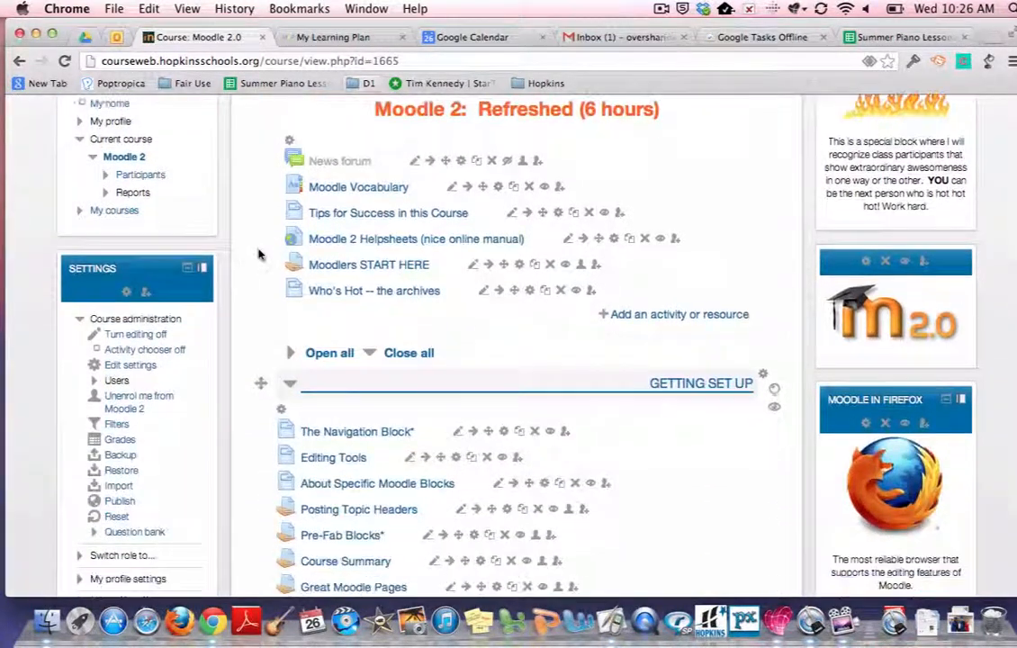
{"action": "scroll", "coordinate": [259, 255], "scroll_direction": "down", "scroll_amount": 3}
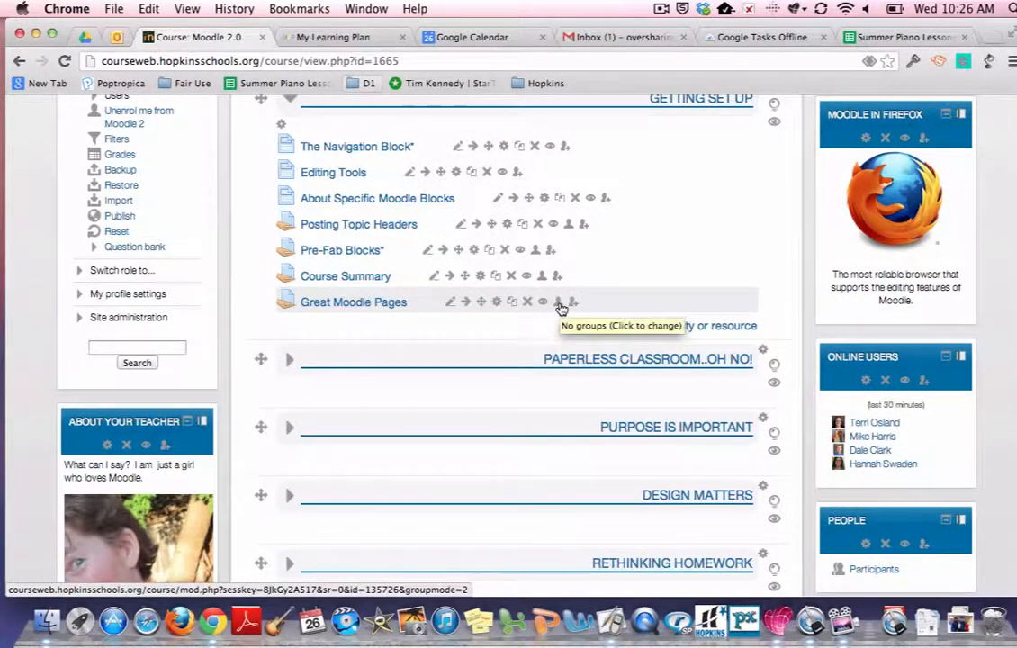
{"action": "left_click", "coordinate": [559, 304]}
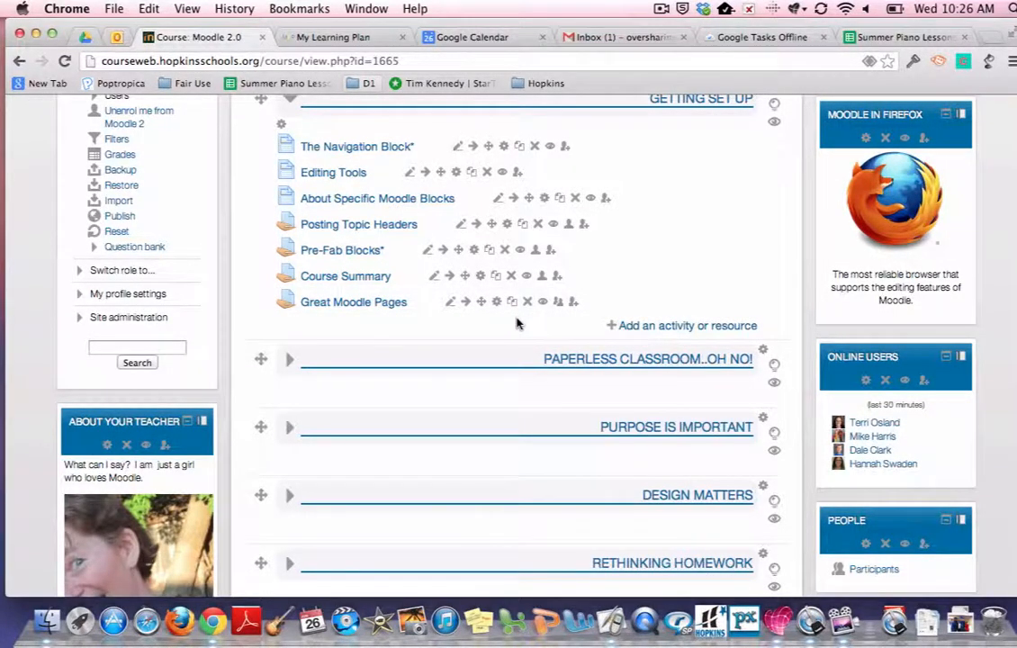
{"action": "left_click", "coordinate": [378, 305]}
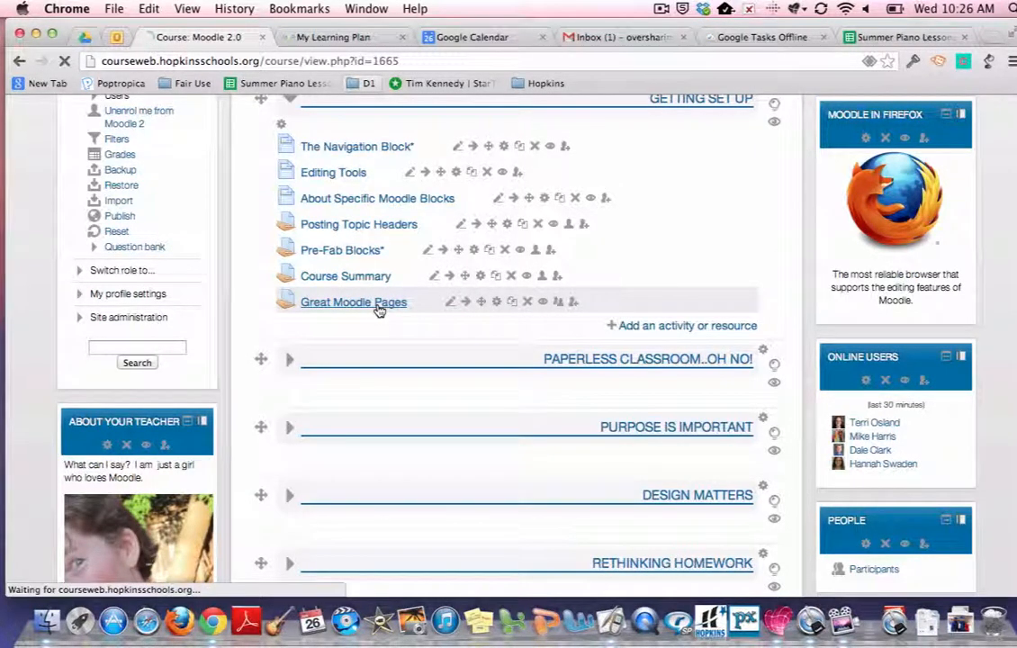
{"action": "scroll", "coordinate": [378, 309], "scroll_direction": "down", "scroll_amount": 5}
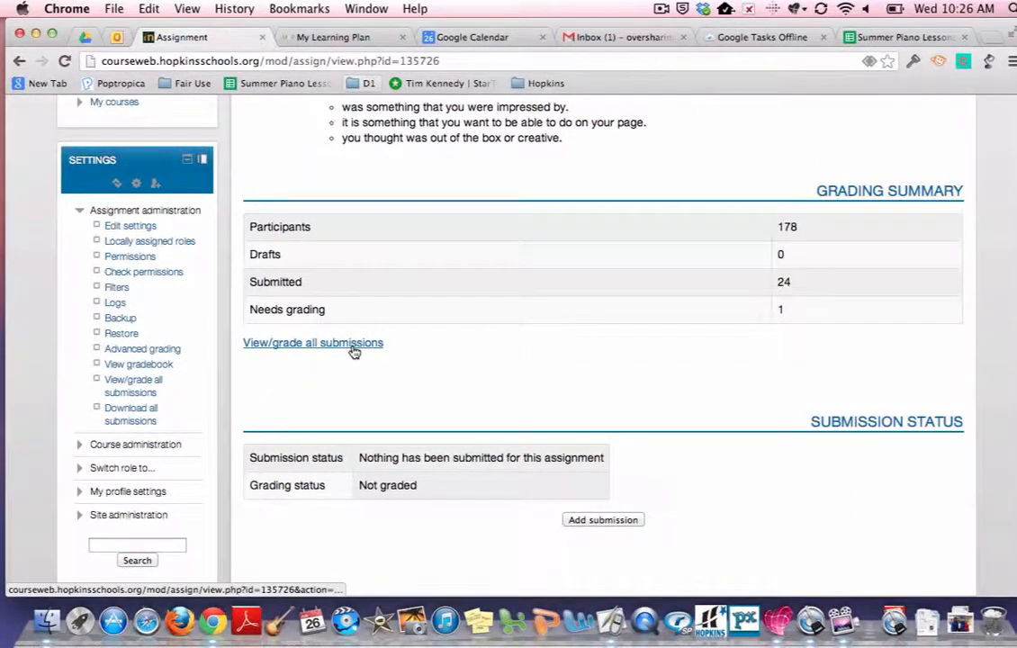
{"action": "left_click", "coordinate": [355, 347]}
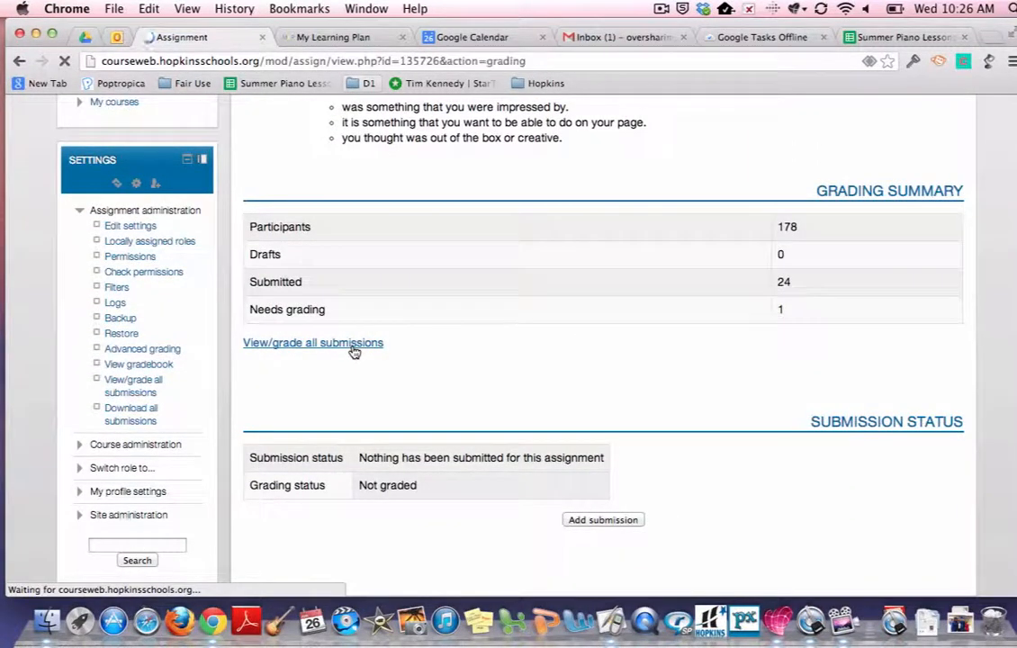
Step: Filter the submissions list by the Refreshed Summer 2013 separate group
{"action": "scroll", "coordinate": [391, 321], "scroll_direction": "down", "scroll_amount": 1}
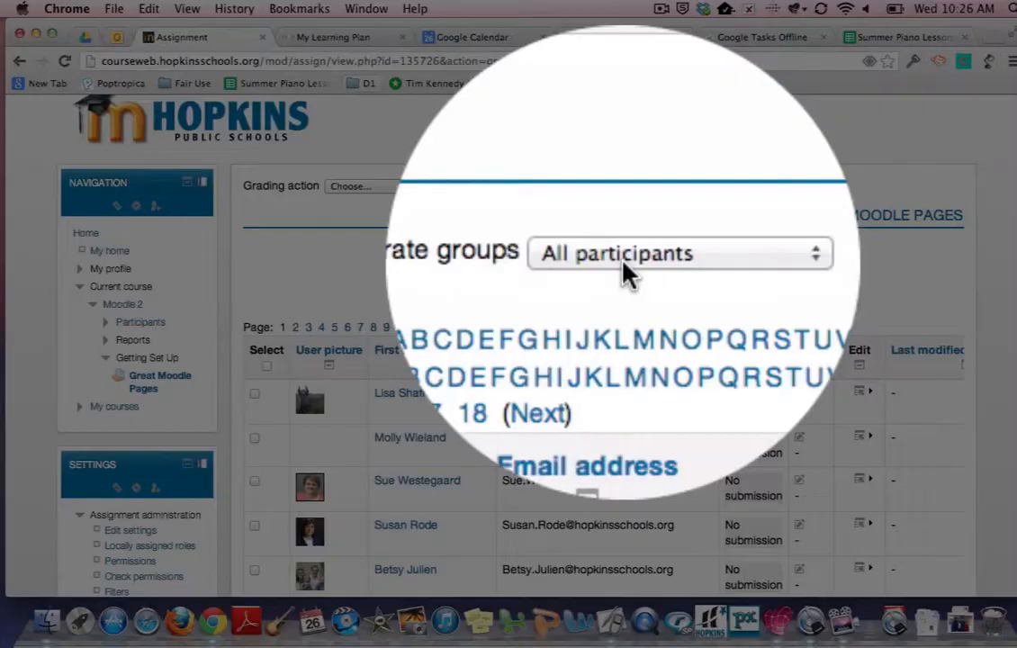
{"action": "left_click", "coordinate": [617, 261]}
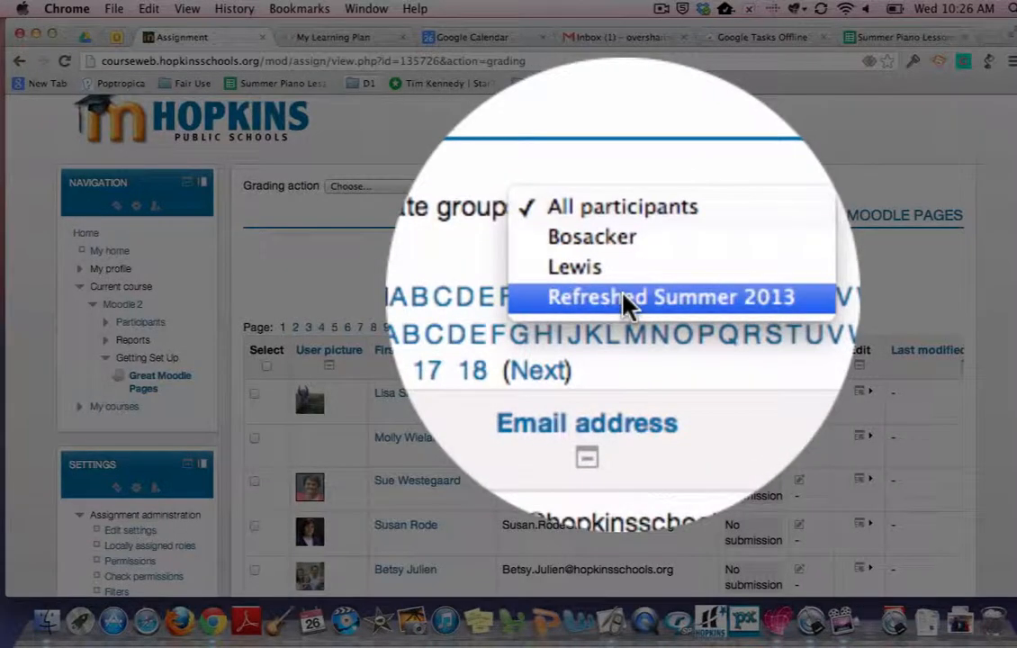
{"action": "left_click", "coordinate": [623, 300]}
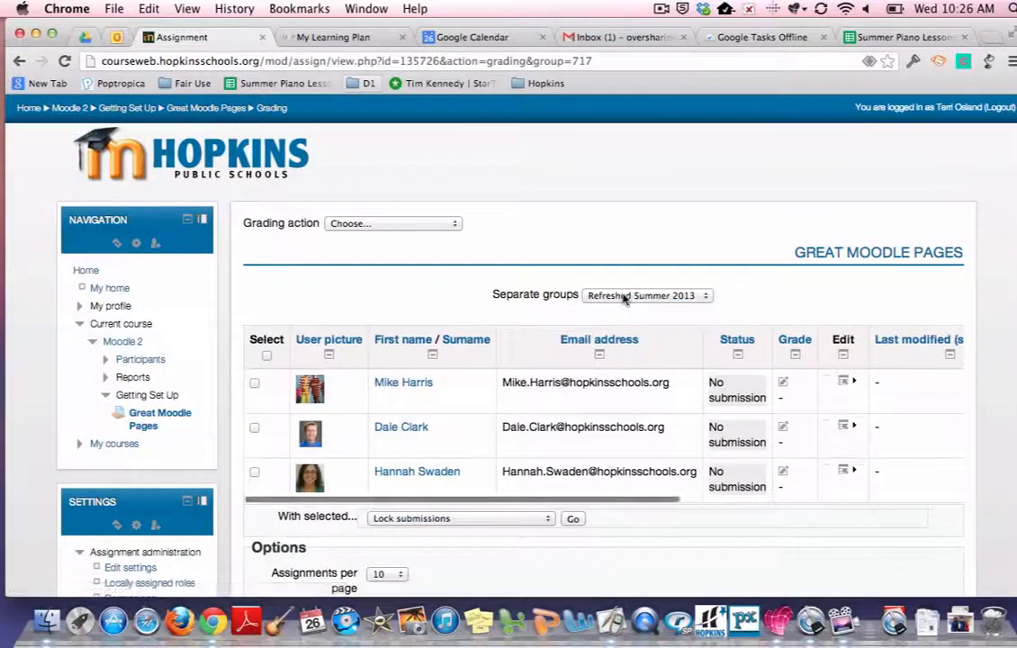
Step: Examine the filtered submissions table across all its columns
{"action": "scroll", "coordinate": [623, 295], "scroll_direction": "down", "scroll_amount": 2}
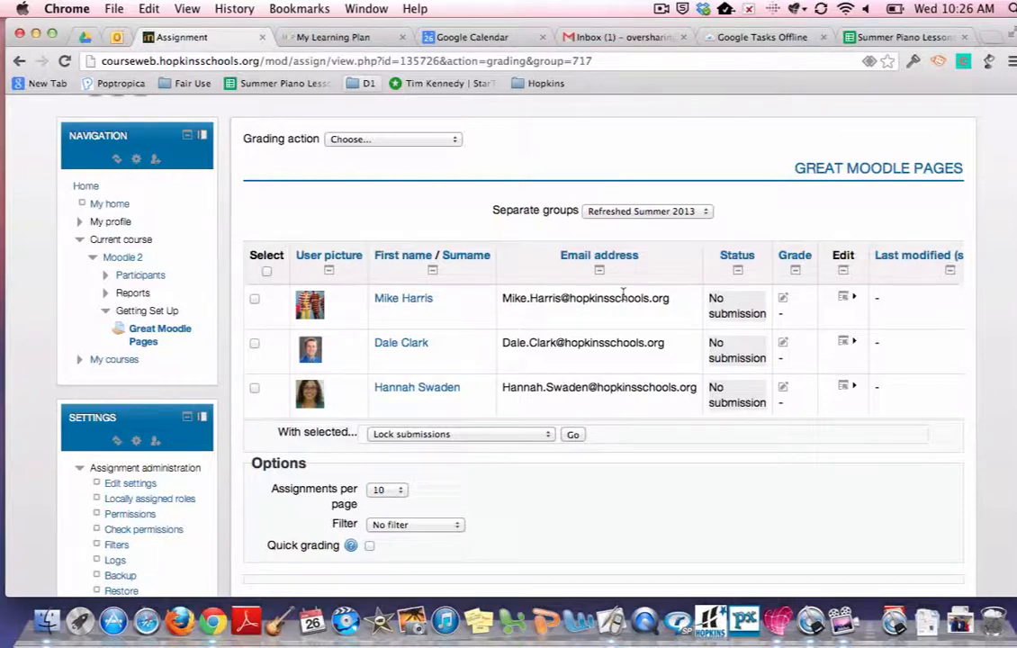
{"action": "scroll", "coordinate": [637, 509], "scroll_direction": "down", "scroll_amount": 1}
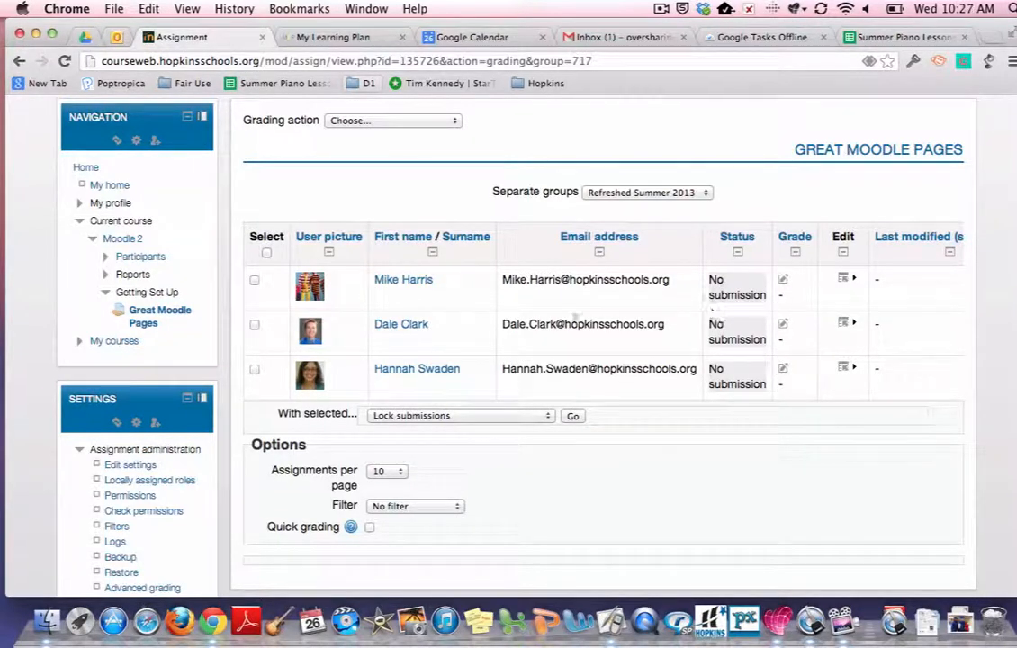
{"action": "scroll", "coordinate": [529, 328], "scroll_direction": "right", "scroll_amount": 5}
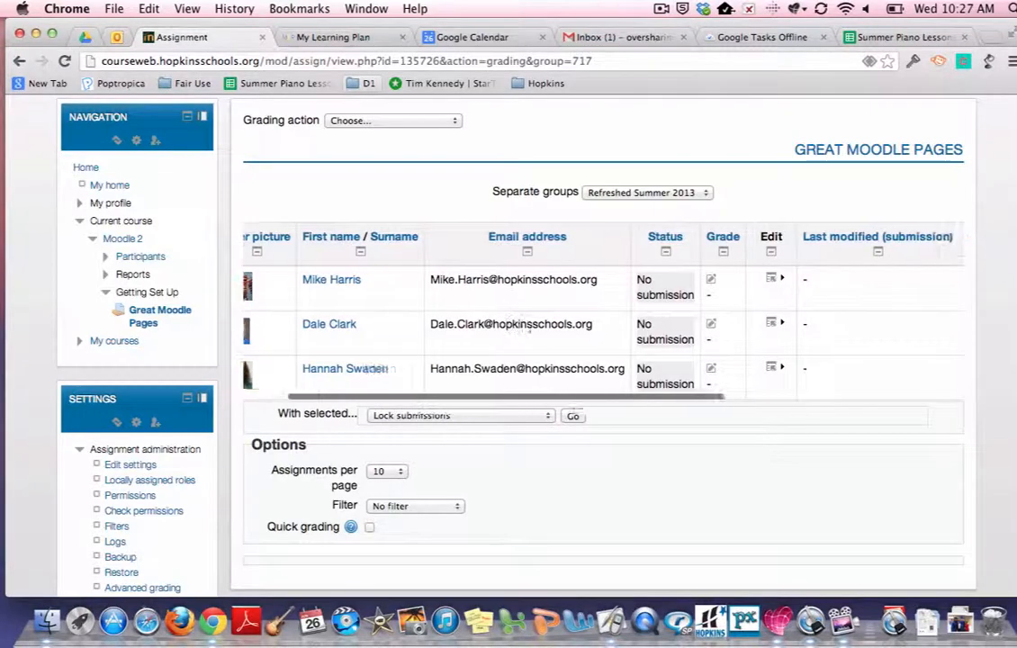
{"action": "scroll", "coordinate": [529, 331], "scroll_direction": "left", "scroll_amount": 5}
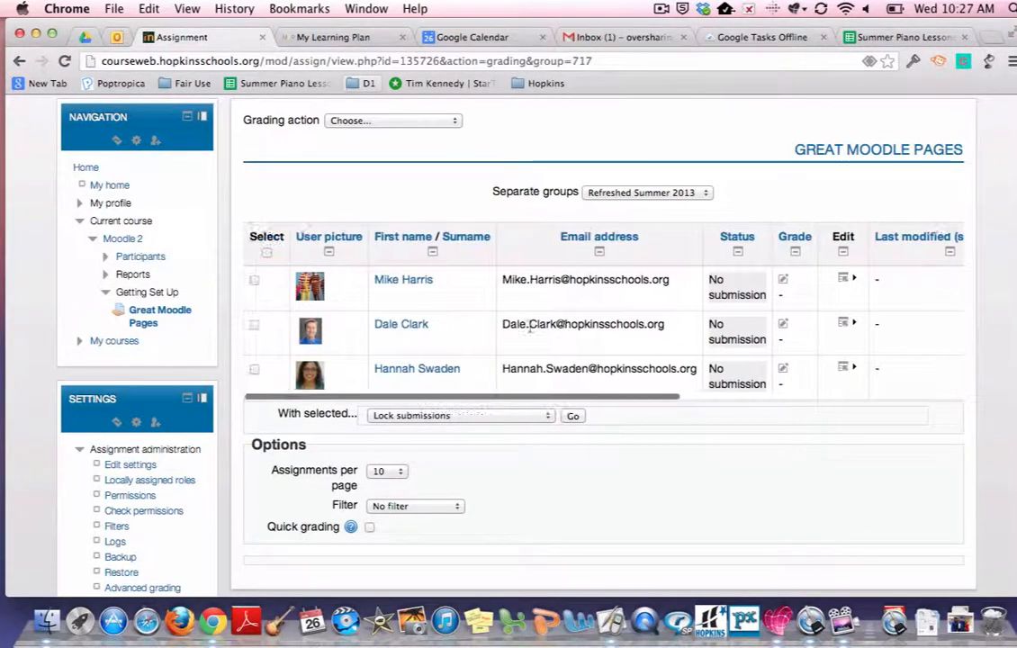
{"action": "scroll", "coordinate": [531, 333], "scroll_direction": "right", "scroll_amount": 5}
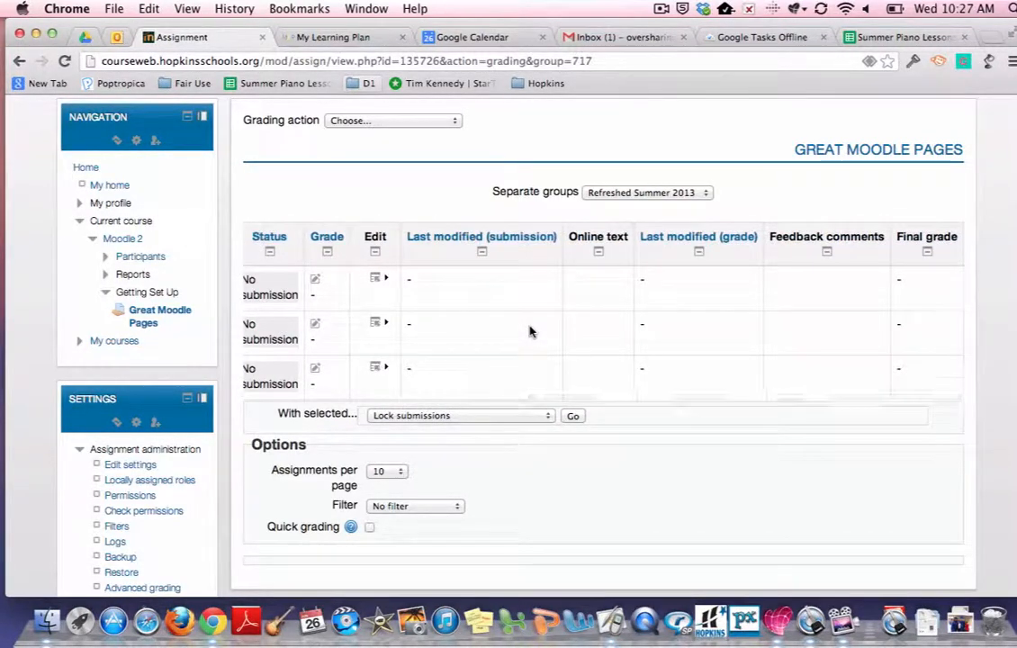
{"action": "scroll", "coordinate": [533, 335], "scroll_direction": "left", "scroll_amount": 3}
{"action": "scroll", "coordinate": [533, 335], "scroll_direction": "left", "scroll_amount": 3}
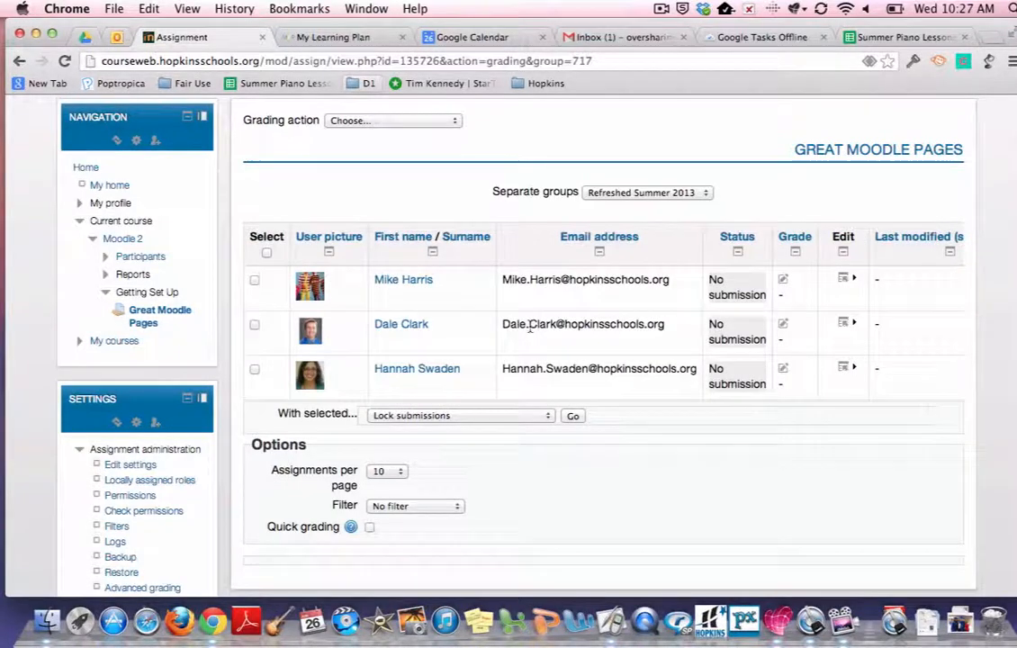